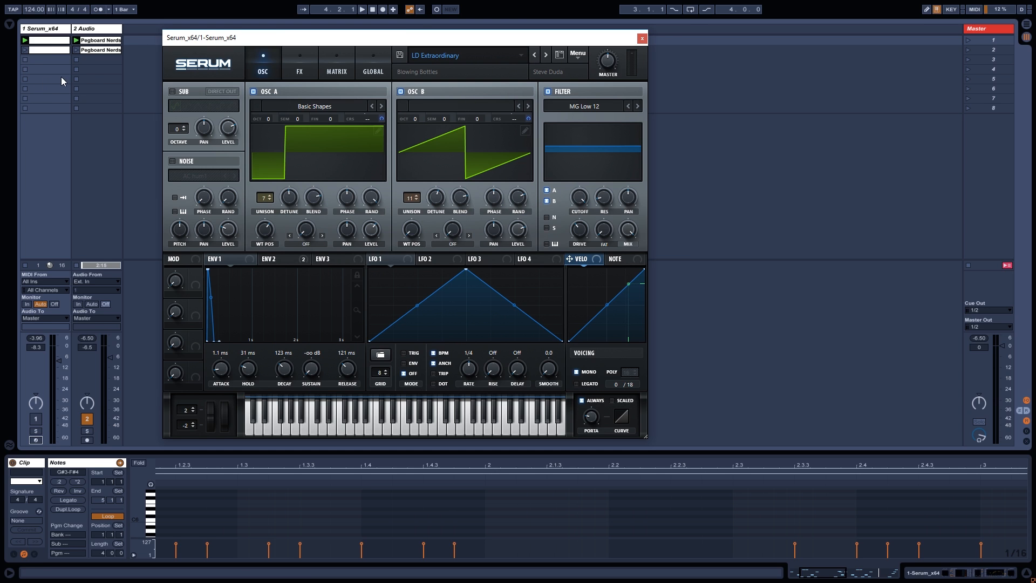
Play the LD Extraordinary lead, A/B it against the reference track, then launch scene 2 with both active.
{"action": "key", "text": "space"}
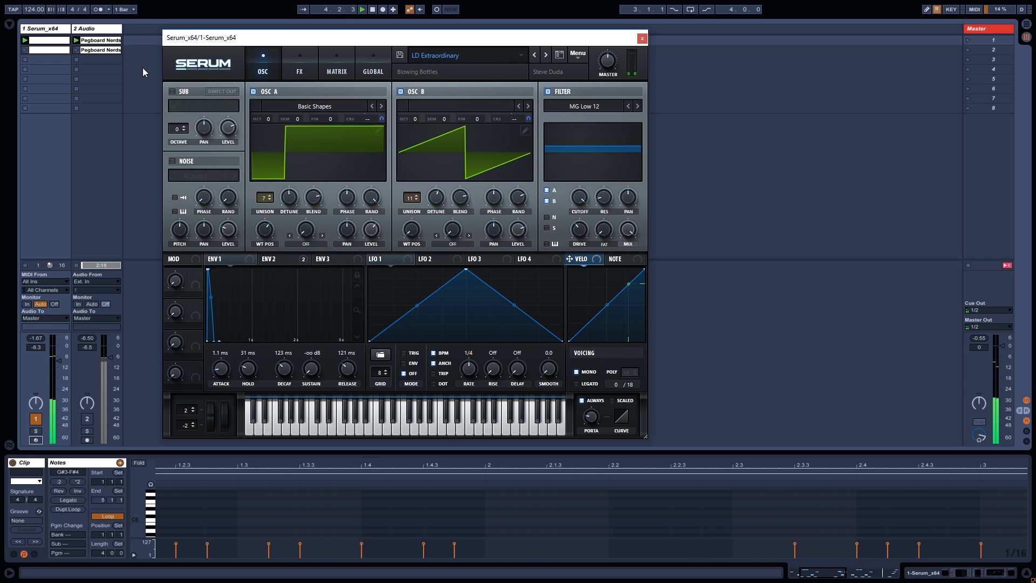
{"action": "key", "text": "F1"}
{"action": "key", "text": "F2"}
{"action": "key", "text": "F2"}
{"action": "key", "text": "F1"}
{"action": "key", "text": "F1"}
{"action": "key", "text": "F2"}
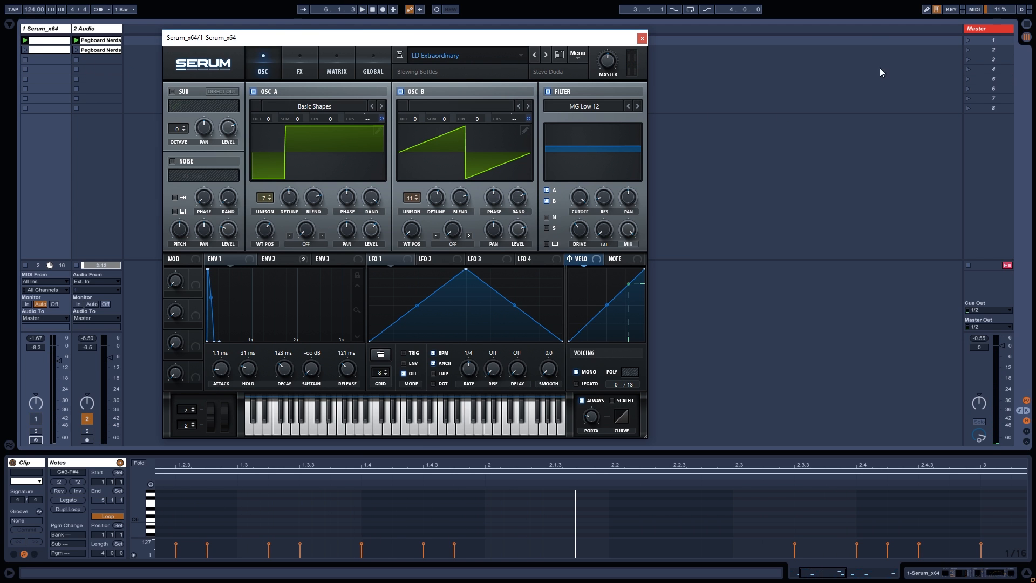
{"action": "left_click", "coordinate": [968, 49]}
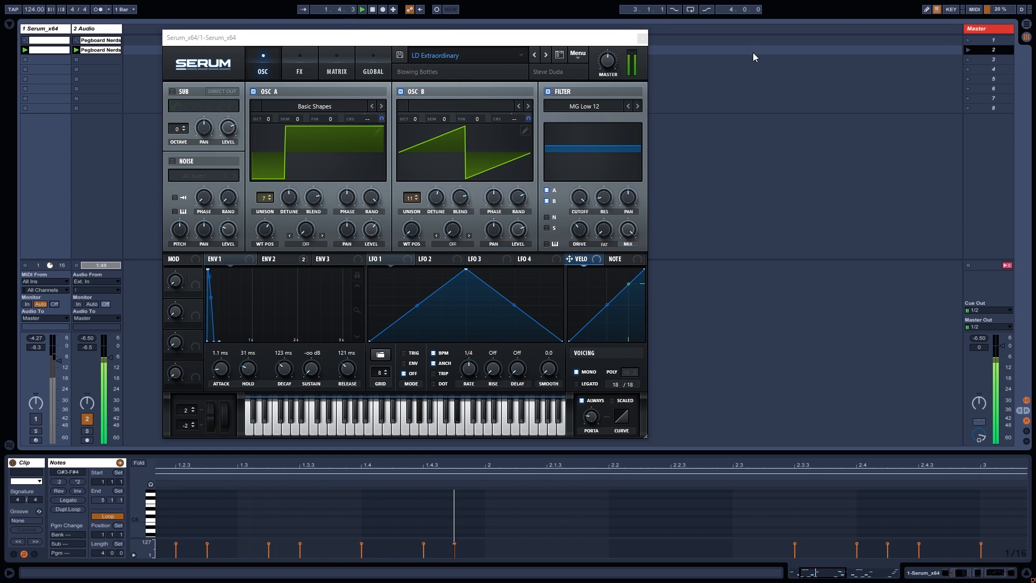
{"action": "key", "text": "F1"}
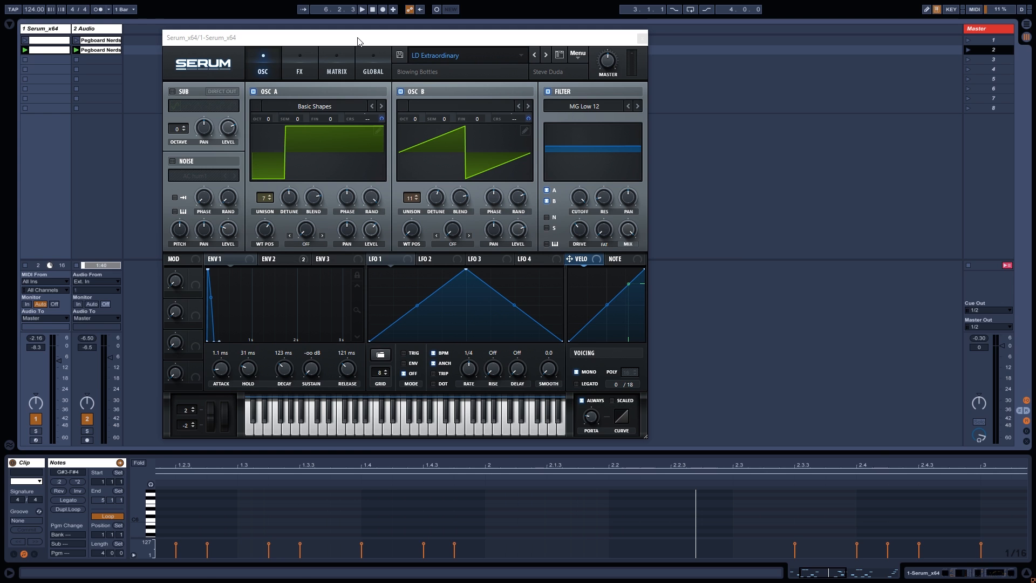
Show the Serum track's device chain and open, then close, the Dimension Expander plugin window.
{"action": "left_click", "coordinate": [54, 29]}
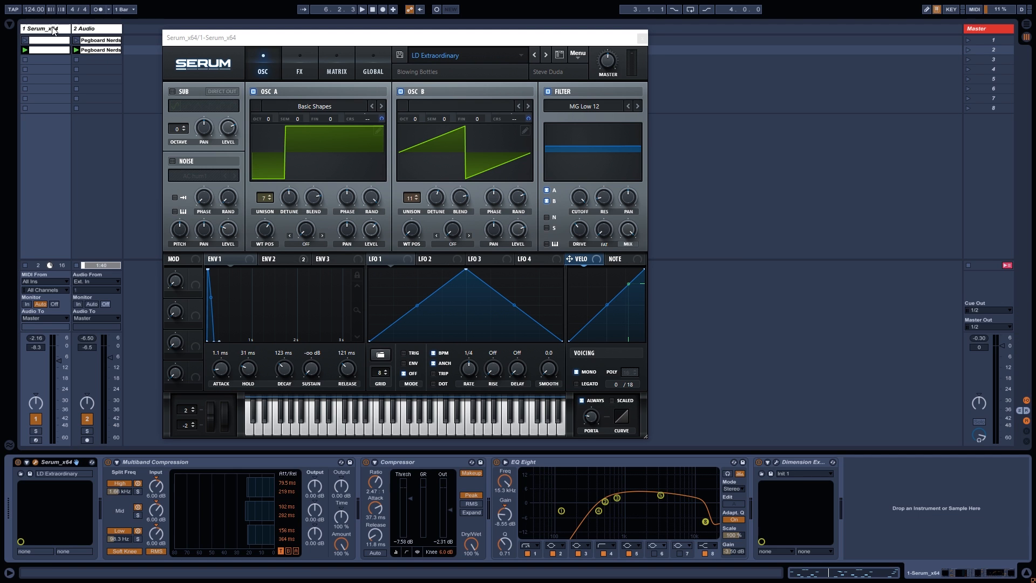
{"action": "left_click_drag", "start_coordinate": [210, 40], "coordinate": [223, 35]}
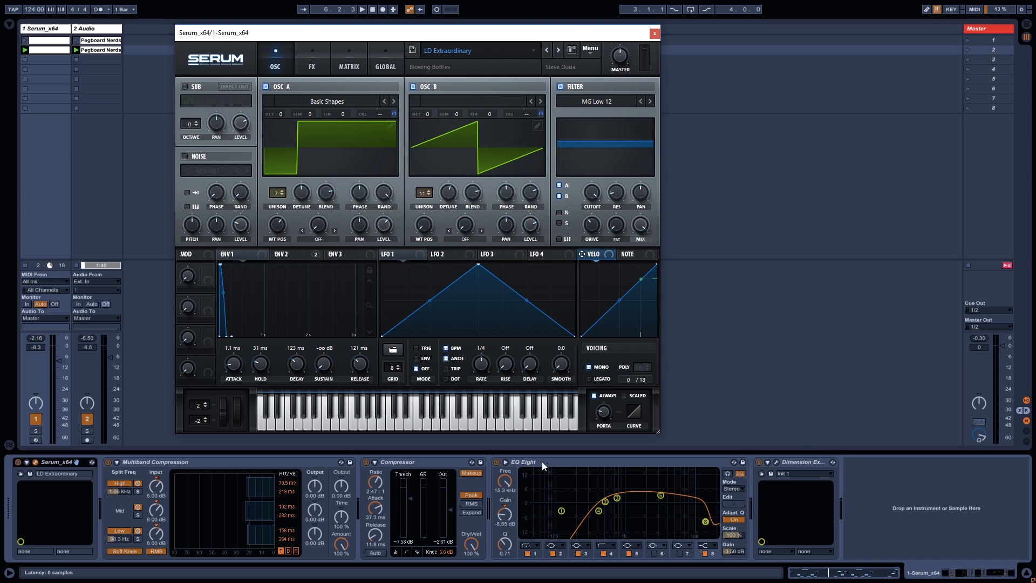
{"action": "left_click", "coordinate": [794, 459]}
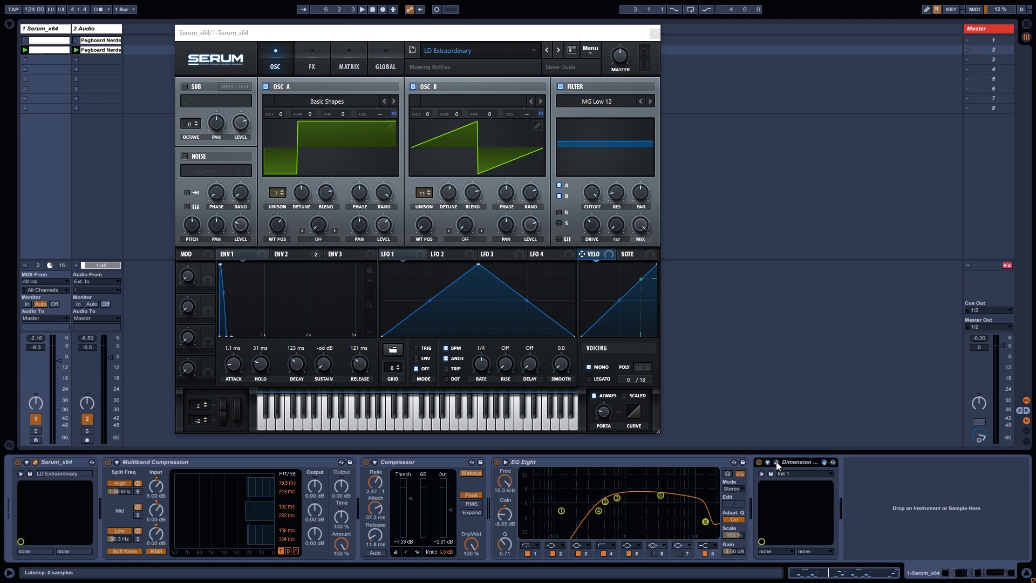
{"action": "left_click", "coordinate": [776, 461]}
{"action": "left_click_drag", "start_coordinate": [511, 36], "coordinate": [713, 39]}
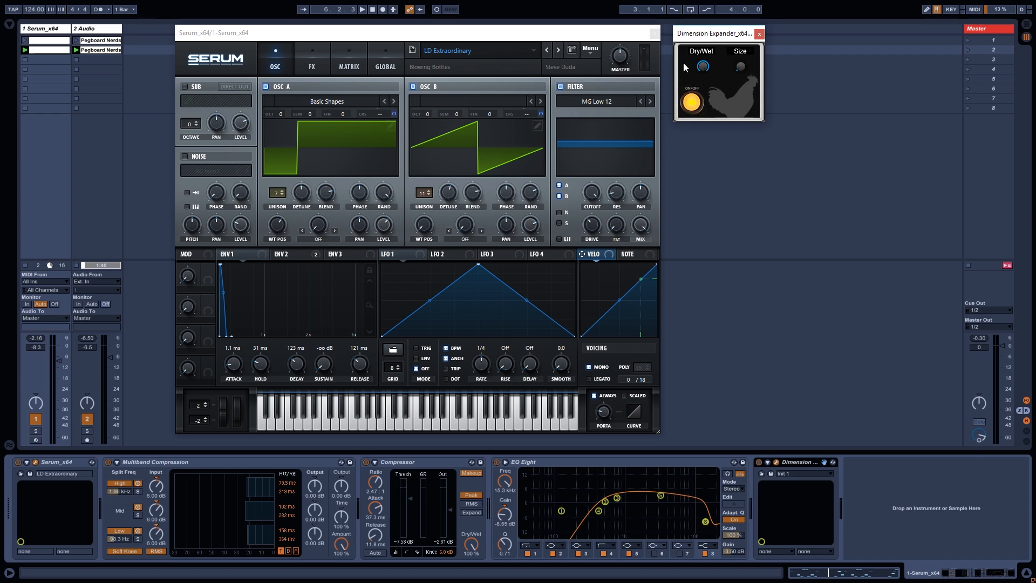
{"action": "left_click", "coordinate": [759, 35]}
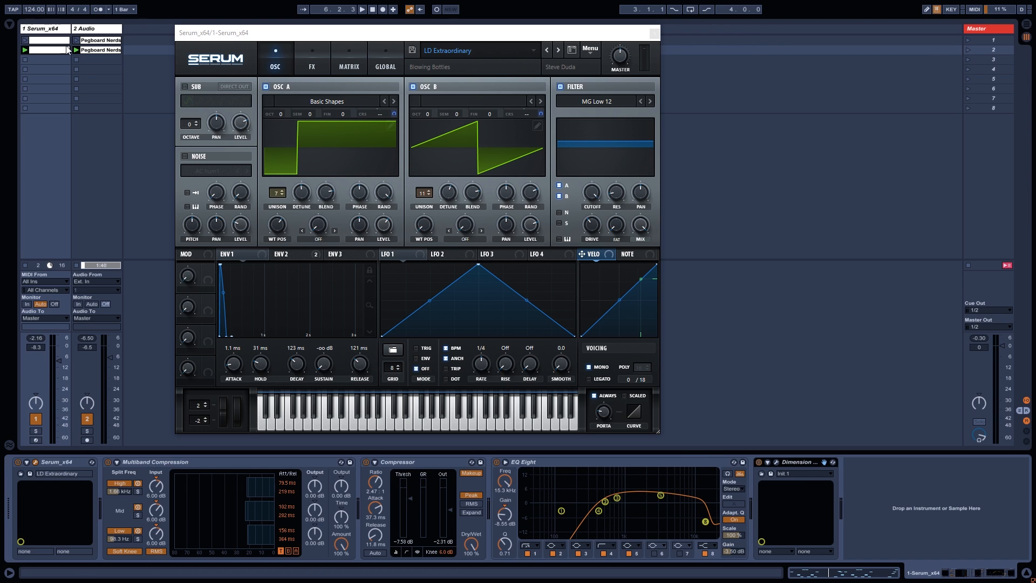
Insert a third MIDI track and copy track 1's melody clip onto it, checking its notes.
{"action": "right_click", "coordinate": [130, 46]}
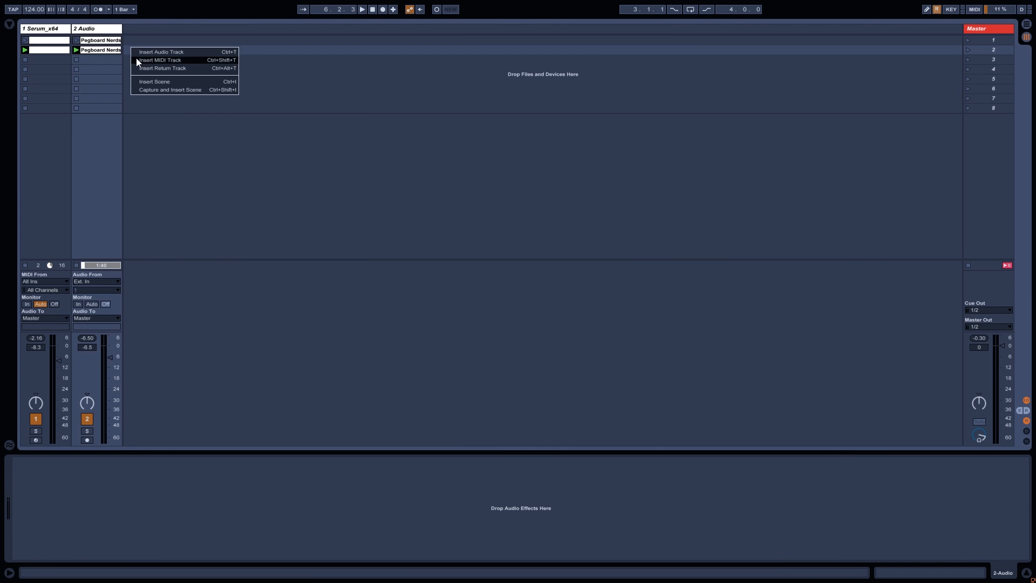
{"action": "left_click", "coordinate": [136, 57]}
{"action": "left_click_drag", "start_coordinate": [42, 53], "coordinate": [141, 45]}
{"action": "left_click", "coordinate": [141, 45]}
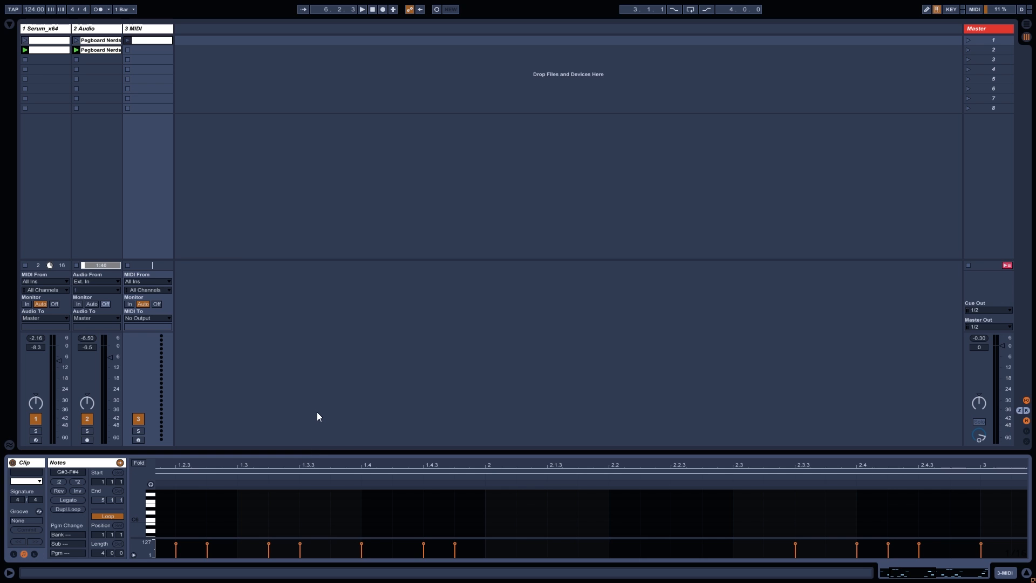
{"action": "left_click_drag", "start_coordinate": [316, 453], "coordinate": [349, 259]}
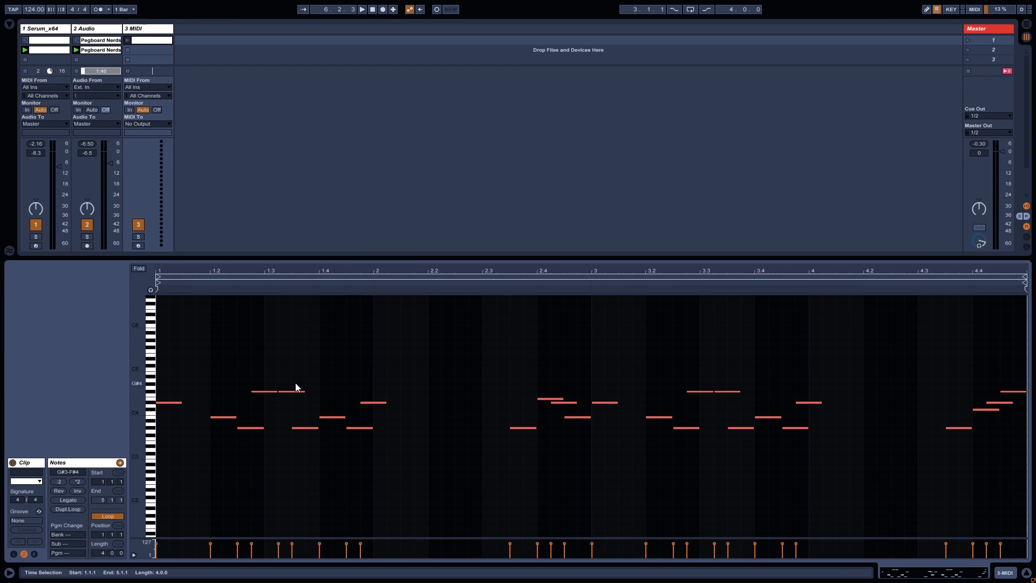
{"action": "left_click_drag", "start_coordinate": [345, 257], "coordinate": [313, 456]}
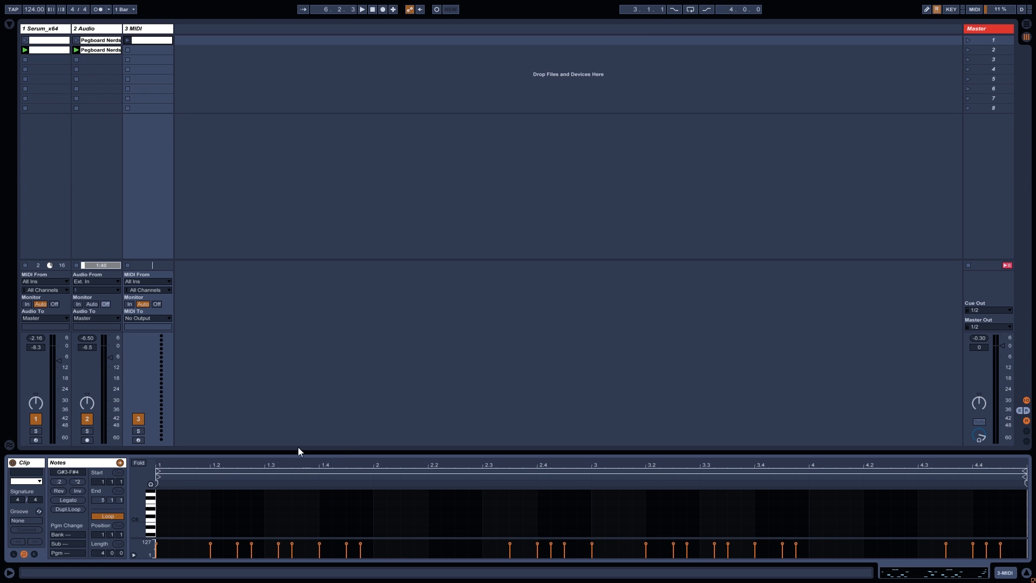
Load Serum_x64 from the browser's Plug-ins list onto track 3.
{"action": "left_click", "coordinate": [9, 25]}
{"action": "left_click", "coordinate": [28, 110]}
{"action": "left_click_drag", "start_coordinate": [93, 304], "coordinate": [374, 114]}
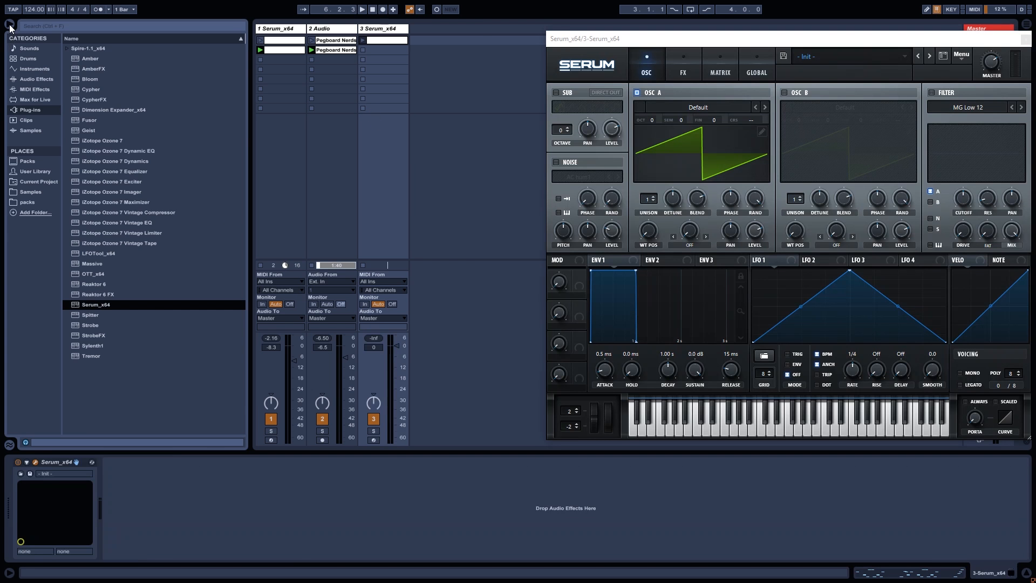
Hide the browser, move Serum left, solo track 3 and launch its copied melody clip.
{"action": "left_click", "coordinate": [9, 25]}
{"action": "left_click_drag", "start_coordinate": [555, 50], "coordinate": [227, 43]}
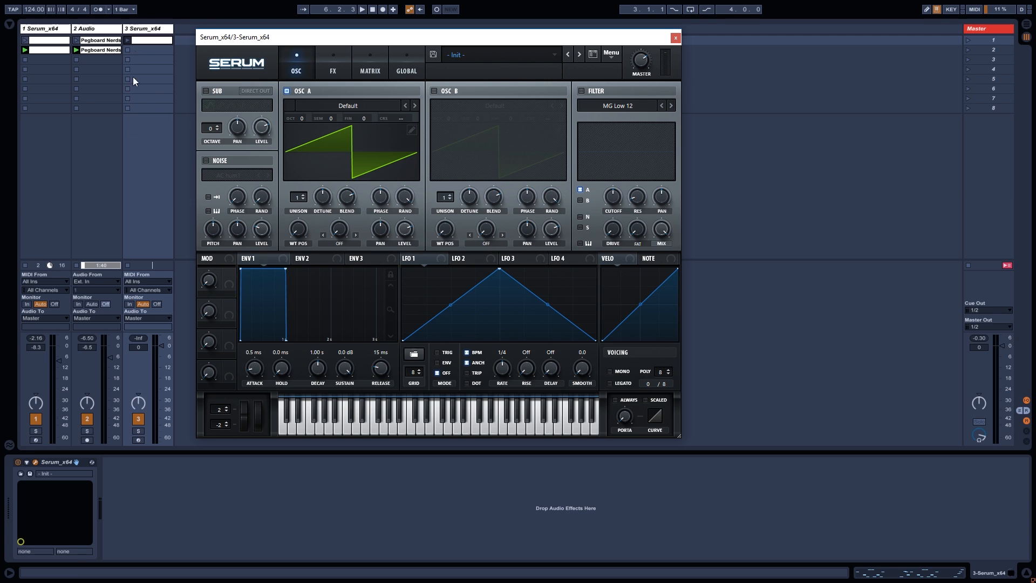
{"action": "left_click", "coordinate": [160, 346]}
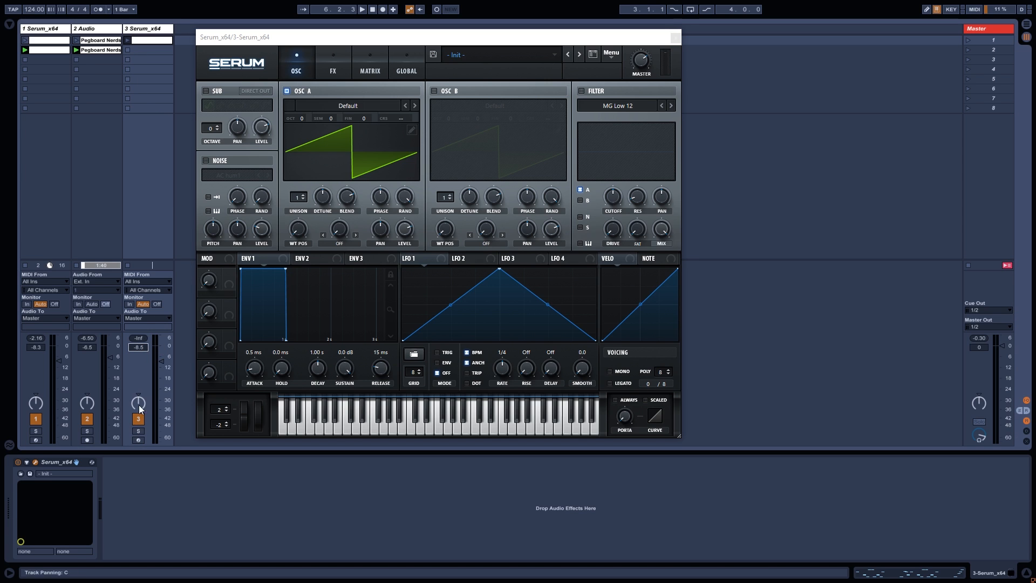
{"action": "left_click", "coordinate": [138, 431]}
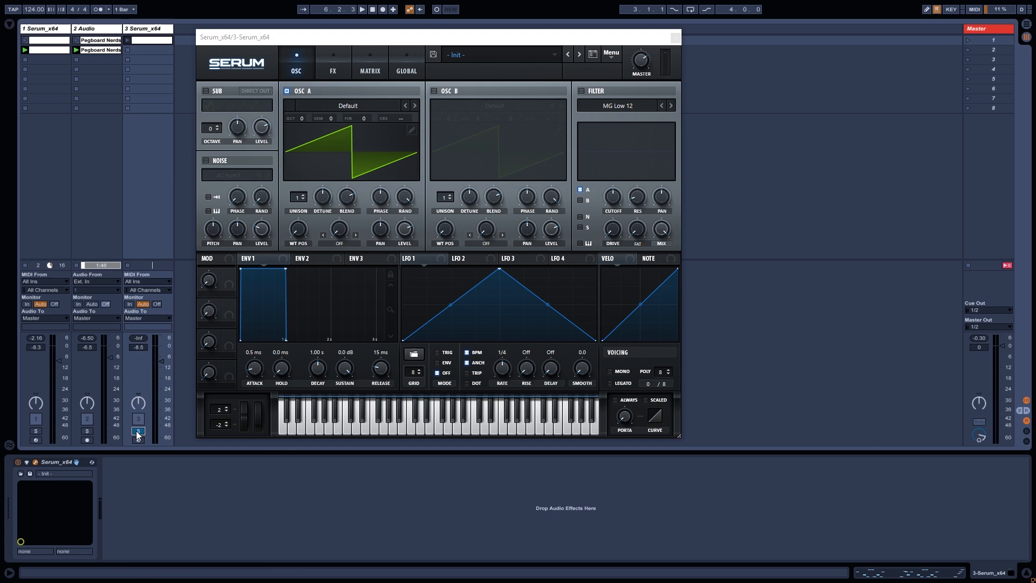
{"action": "left_click", "coordinate": [127, 40]}
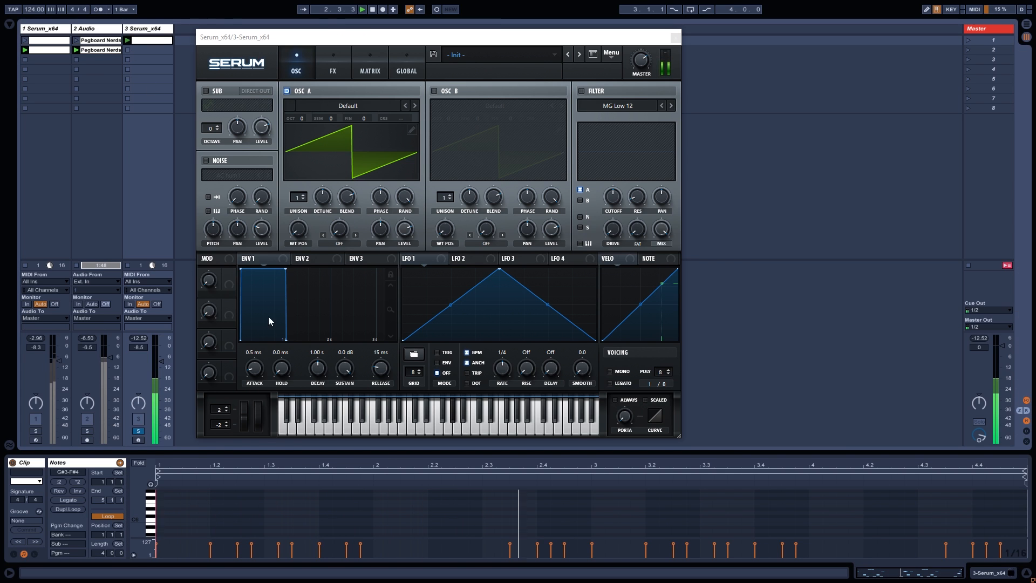
Set Env 1 attack to 1.1 ms and hold to 31 ms.
{"action": "left_click_drag", "start_coordinate": [255, 372], "coordinate": [257, 364]}
{"action": "double_click", "coordinate": [257, 367]}
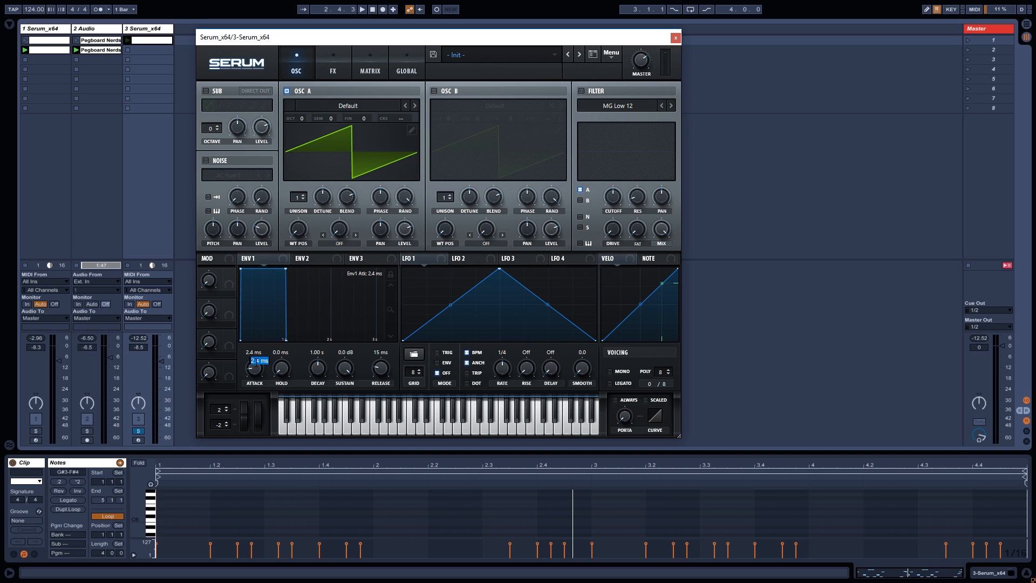
{"action": "type", "text": "1.1"}
{"action": "key", "text": "Return"}
{"action": "double_click", "coordinate": [281, 370]}
{"action": "type", "text": "31"}
{"action": "key", "text": "Return"}
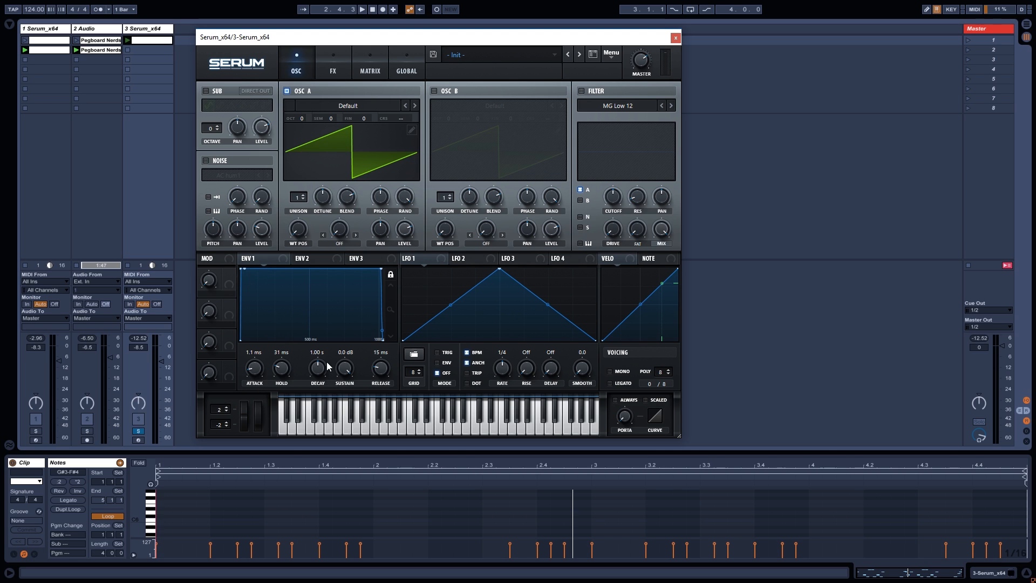
Drop Env 1 sustain to -inf, set decay to 123 ms with a convex curve, and audition.
{"action": "left_click_drag", "start_coordinate": [336, 371], "coordinate": [335, 486]}
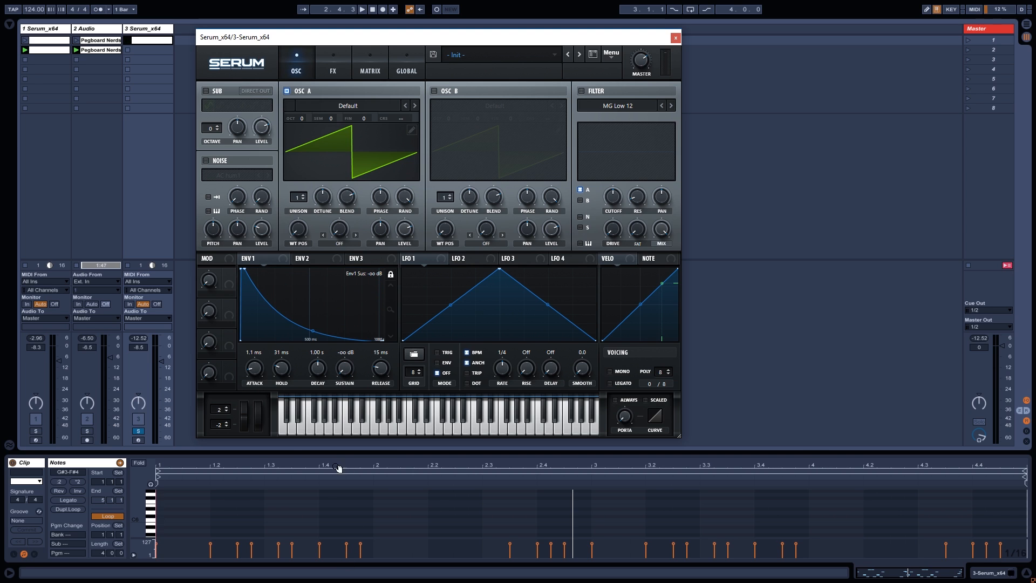
{"action": "mouse_move", "coordinate": [320, 370]}
{"action": "type", "text": "123"}
{"action": "key", "text": "Return"}
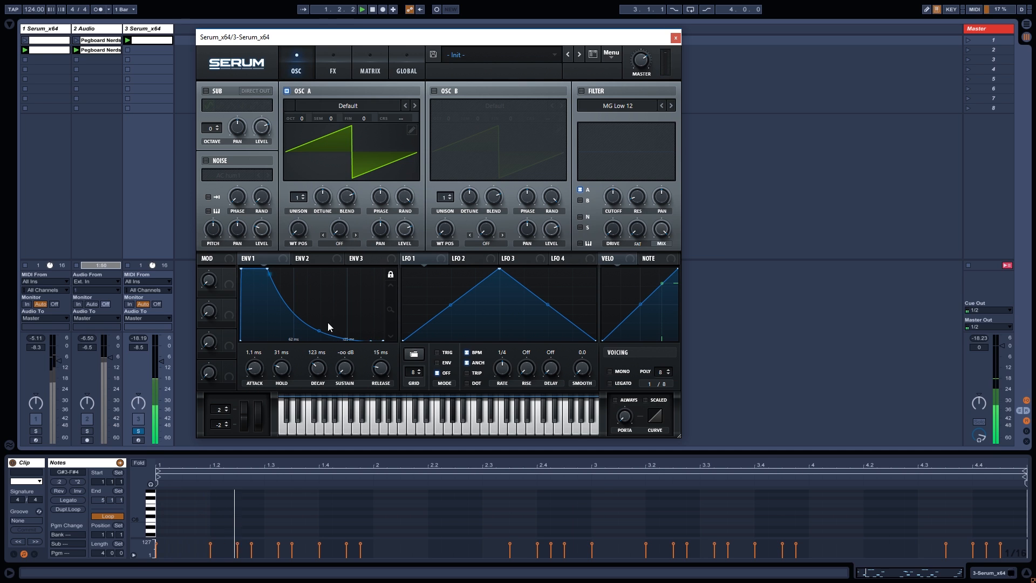
{"action": "left_click_drag", "start_coordinate": [319, 330], "coordinate": [331, 312]}
{"action": "key", "text": "space"}
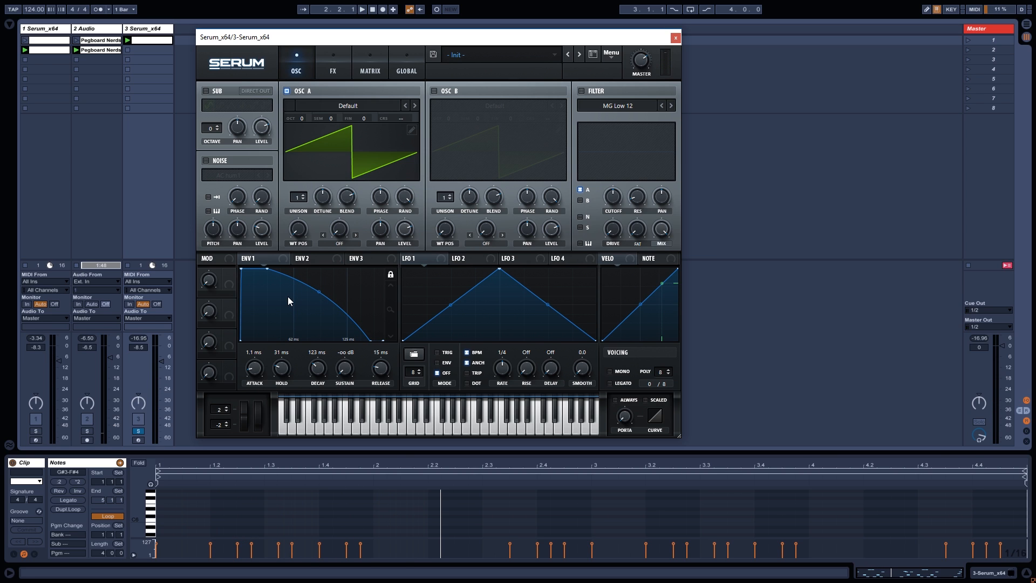
Turn on Always glide with a portamento of 4 and audition it.
{"action": "left_click", "coordinate": [615, 400]}
{"action": "type", "text": "4"}
{"action": "key", "text": "space"}
Give oscillator A 11 unison voices with wider detune and audition the result.
{"action": "left_click_drag", "start_coordinate": [298, 191], "coordinate": [310, 127]}
{"action": "left_click_drag", "start_coordinate": [318, 196], "coordinate": [350, 192]}
{"action": "key", "text": "space"}
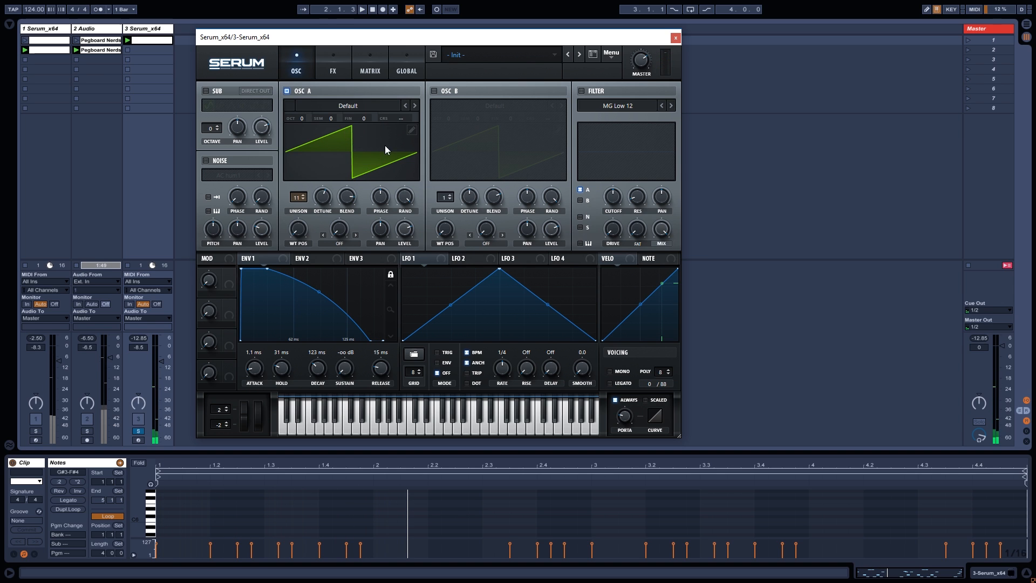
Mute oscillator A and enable oscillator B with the Basic Shapes wavetable at position 3.
{"action": "left_click", "coordinate": [287, 90]}
{"action": "left_click", "coordinate": [435, 91]}
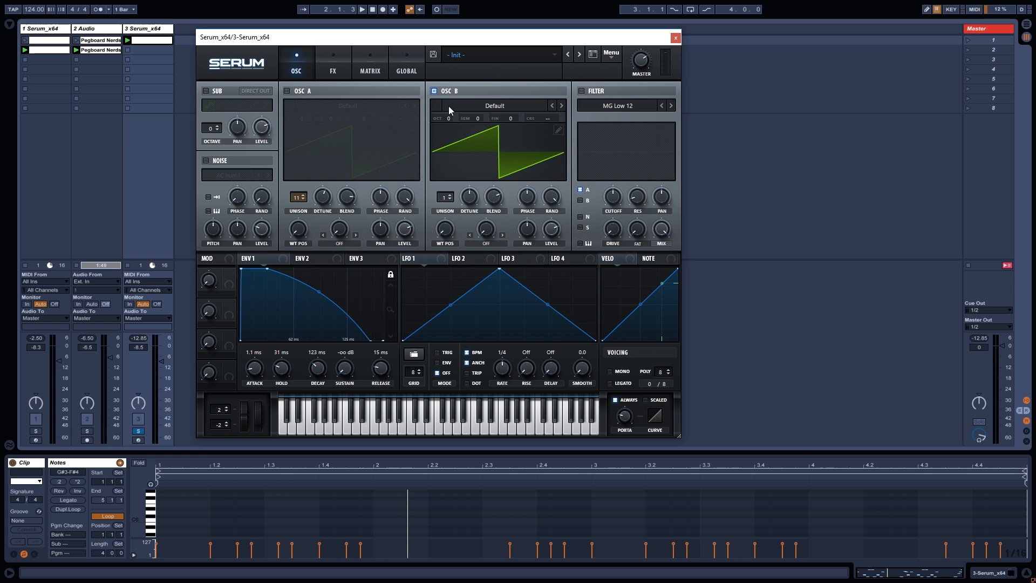
{"action": "left_click", "coordinate": [493, 106]}
{"action": "mouse_move", "coordinate": [489, 134]}
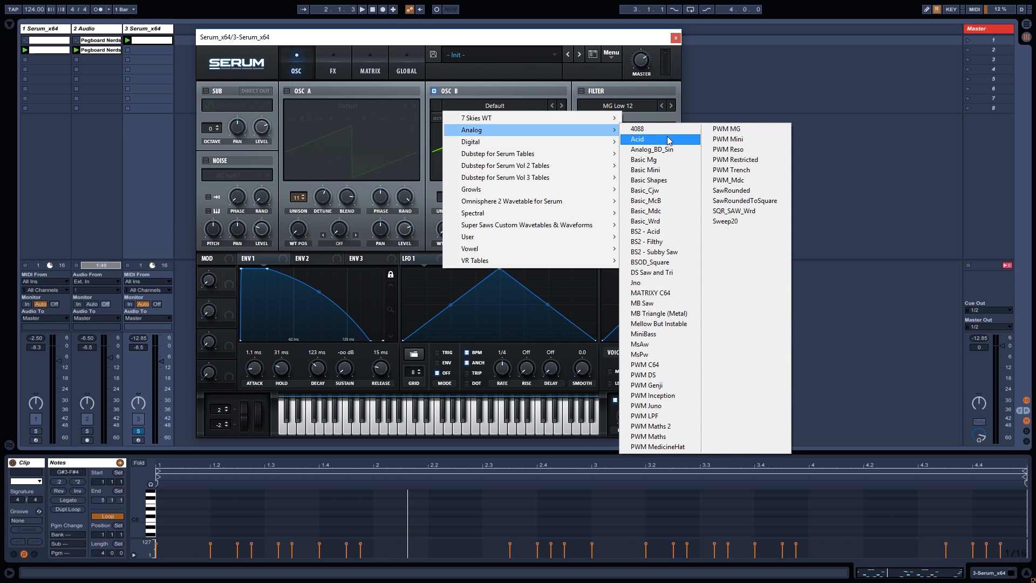
{"action": "left_click", "coordinate": [671, 182]}
{"action": "left_click_drag", "start_coordinate": [448, 227], "coordinate": [465, 166]}
{"action": "key", "text": "space"}
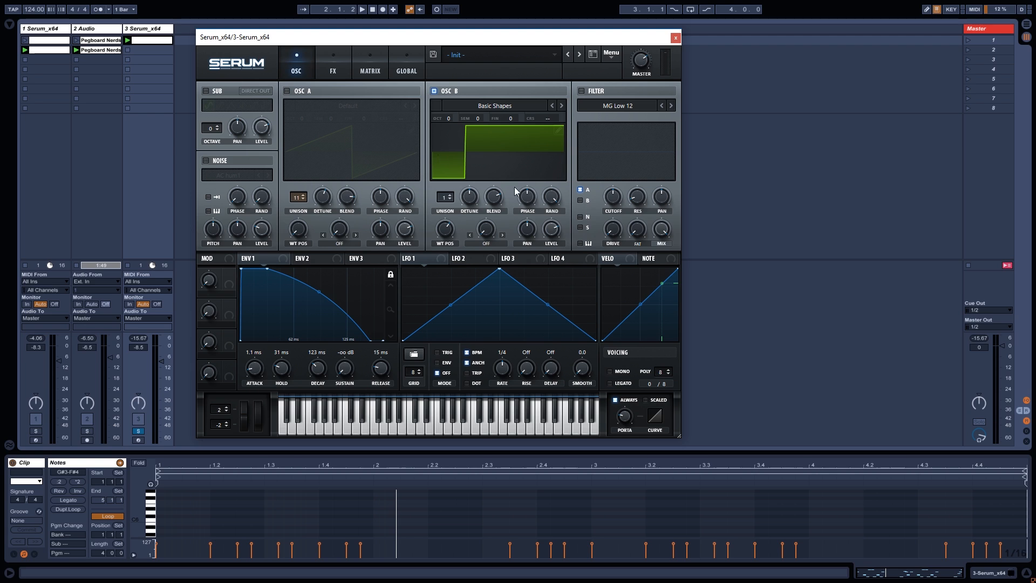
Raise oscillator B to 7 unison voices and re-enable oscillator A alongside it.
{"action": "mouse_move", "coordinate": [554, 239]}
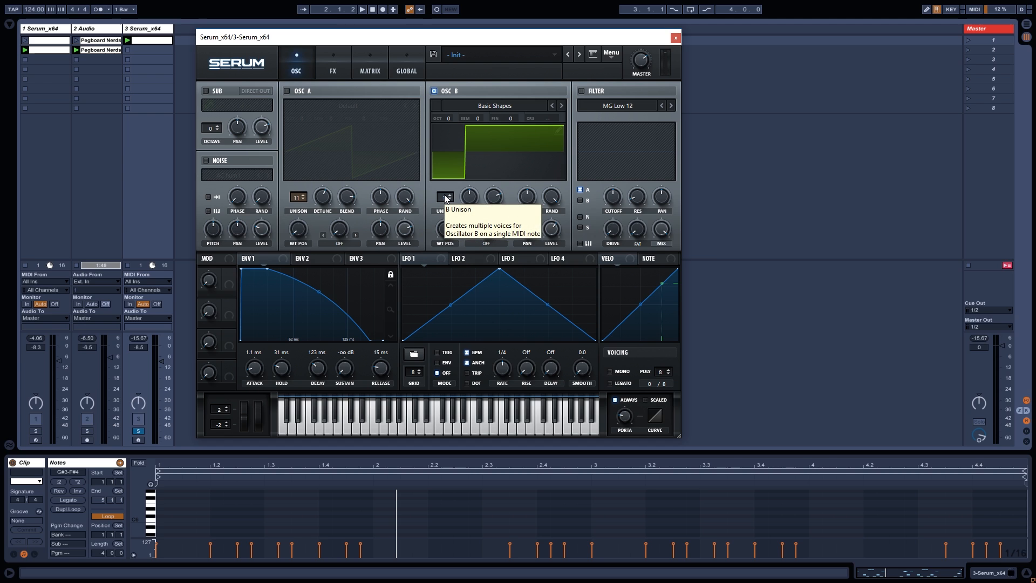
{"action": "left_click_drag", "start_coordinate": [445, 198], "coordinate": [468, 203]}
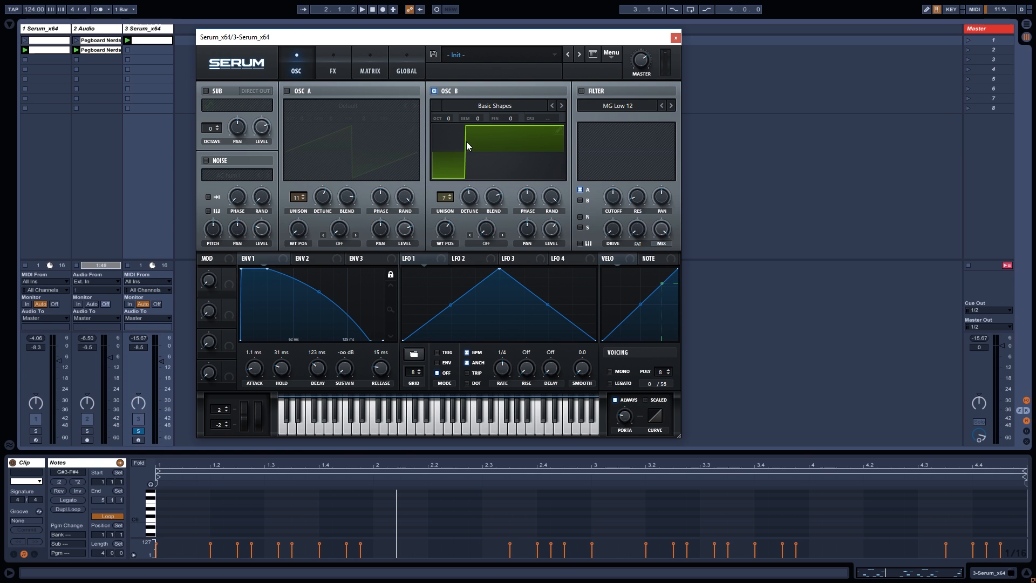
{"action": "key", "text": "space"}
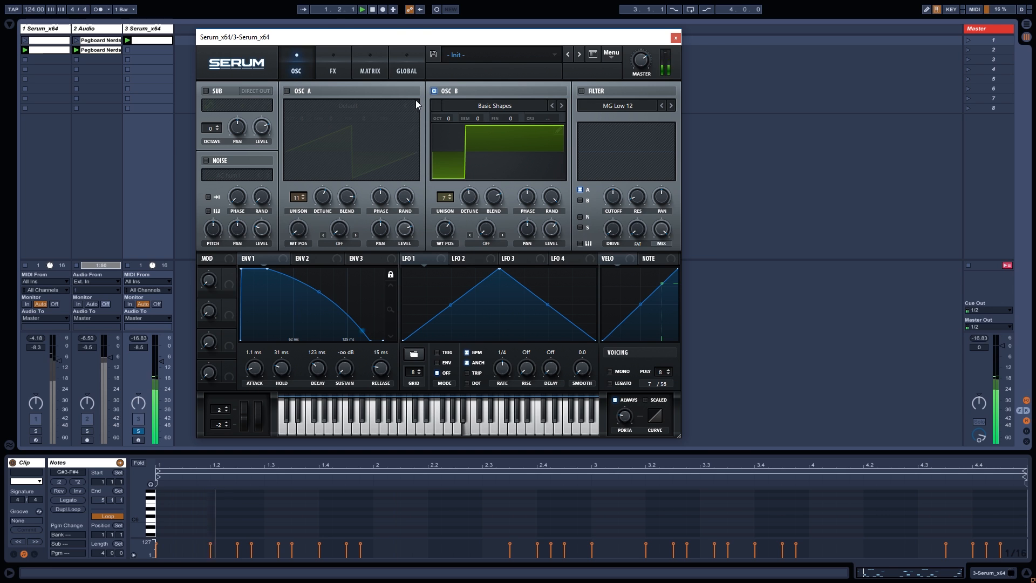
{"action": "left_click", "coordinate": [287, 90]}
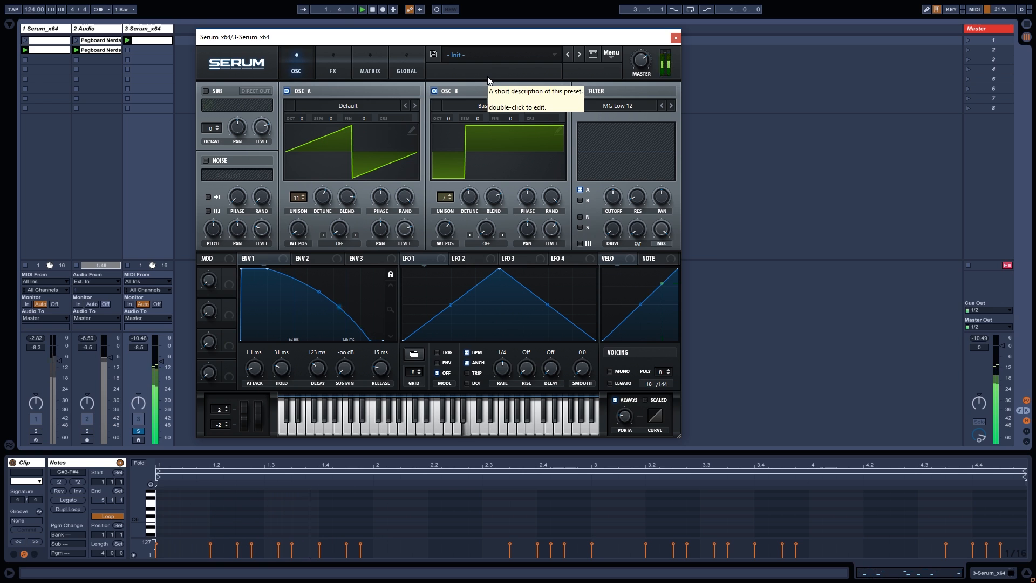
{"action": "key", "text": "space"}
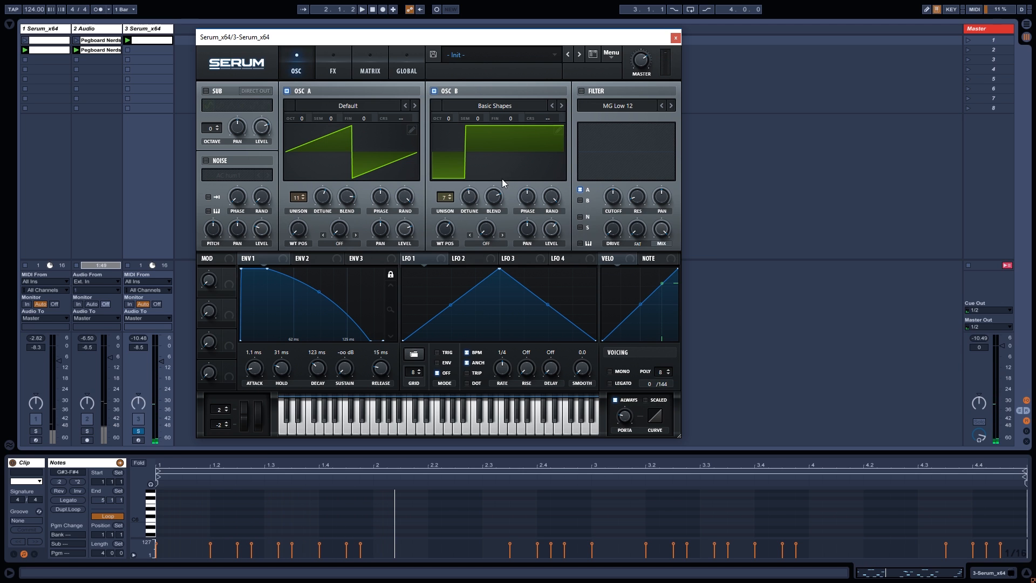
Enable Serum's filter as Normal > MG Low 6, add the oscillator B routing, and set drive to 29%.
{"action": "left_click", "coordinate": [581, 90]}
{"action": "left_click", "coordinate": [610, 104]}
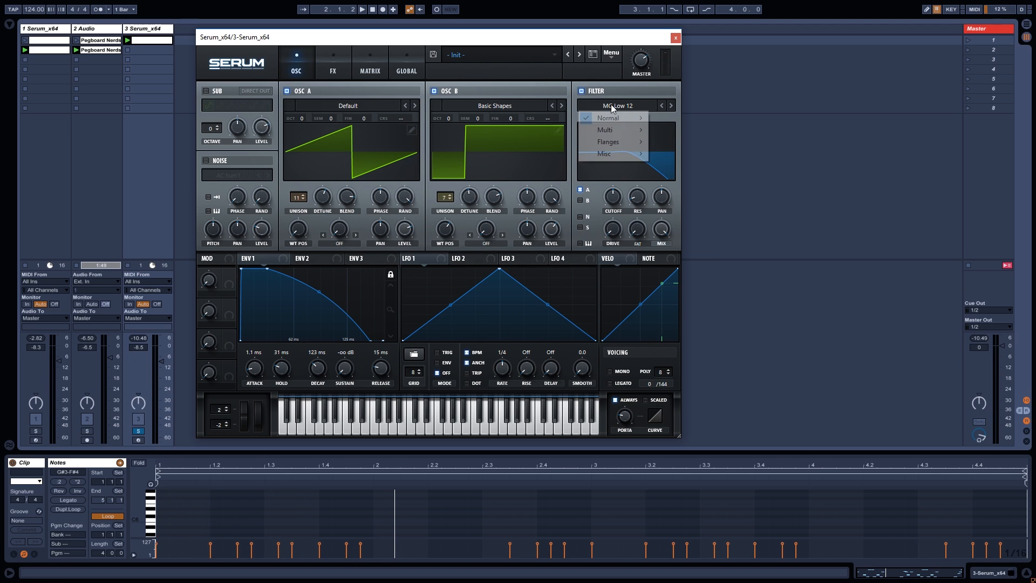
{"action": "mouse_move", "coordinate": [610, 118]}
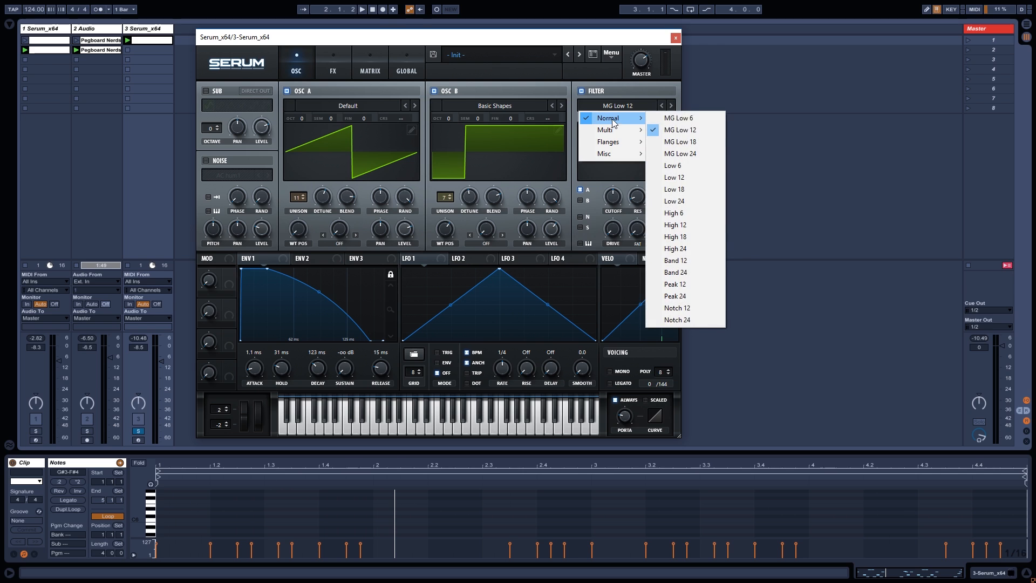
{"action": "left_click", "coordinate": [683, 118]}
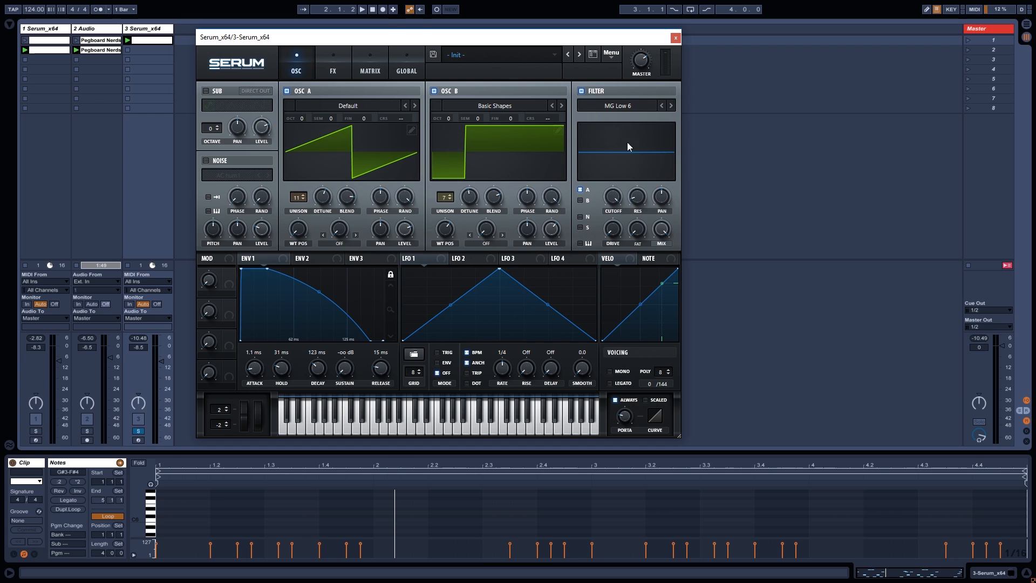
{"action": "left_click", "coordinate": [581, 201]}
{"action": "left_click_drag", "start_coordinate": [612, 229], "coordinate": [613, 178]}
Assign Env 2 to the coarse pitch knobs of oscillators A and B, B going downward.
{"action": "key", "text": "space"}
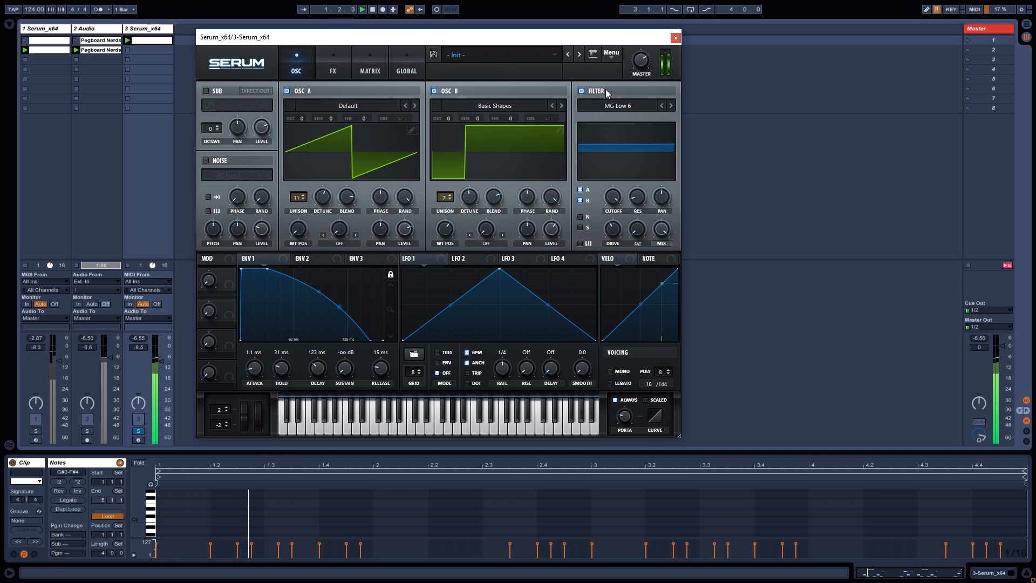
{"action": "key", "text": "space"}
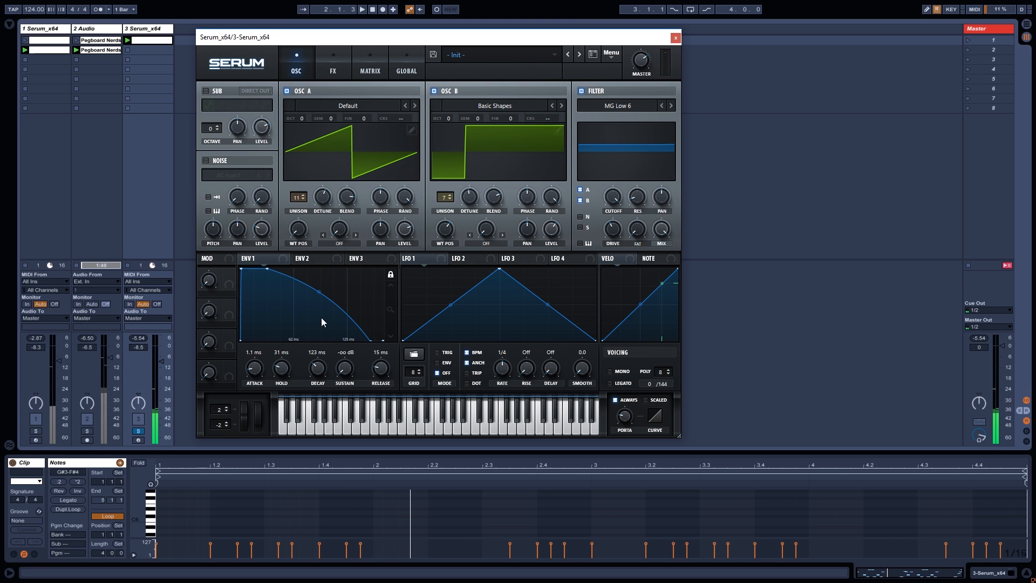
{"action": "left_click", "coordinate": [316, 263]}
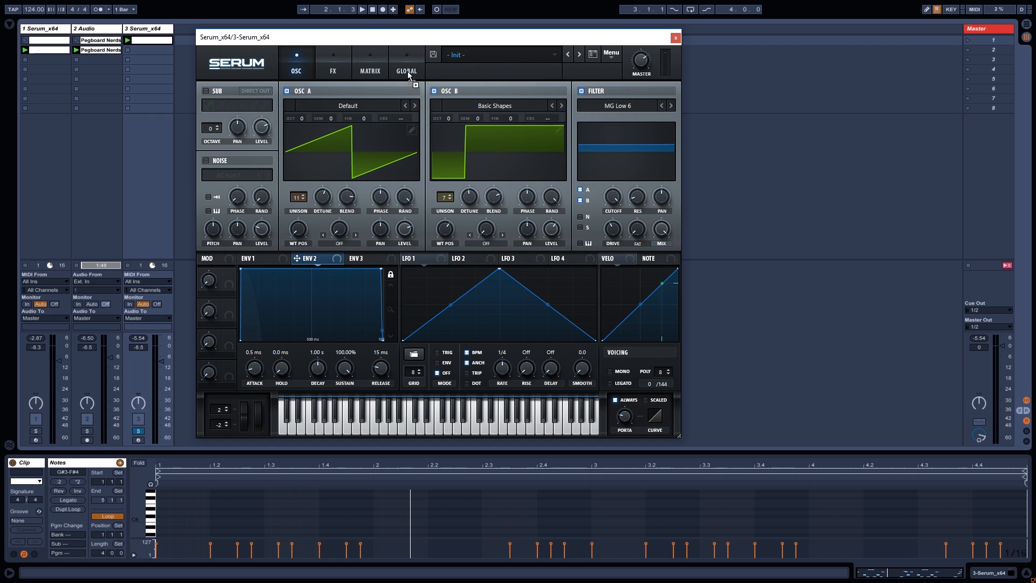
{"action": "left_click_drag", "start_coordinate": [411, 116], "coordinate": [415, 151]}
{"action": "mouse_move", "coordinate": [553, 127]}
{"action": "left_mouse_down"}
{"action": "mouse_move", "coordinate": [562, 117]}
{"action": "mouse_move", "coordinate": [561, 144]}
{"action": "left_mouse_up"}
Set the second Env 2 routing in the Matrix to unipolar.
{"action": "left_click", "coordinate": [333, 68]}
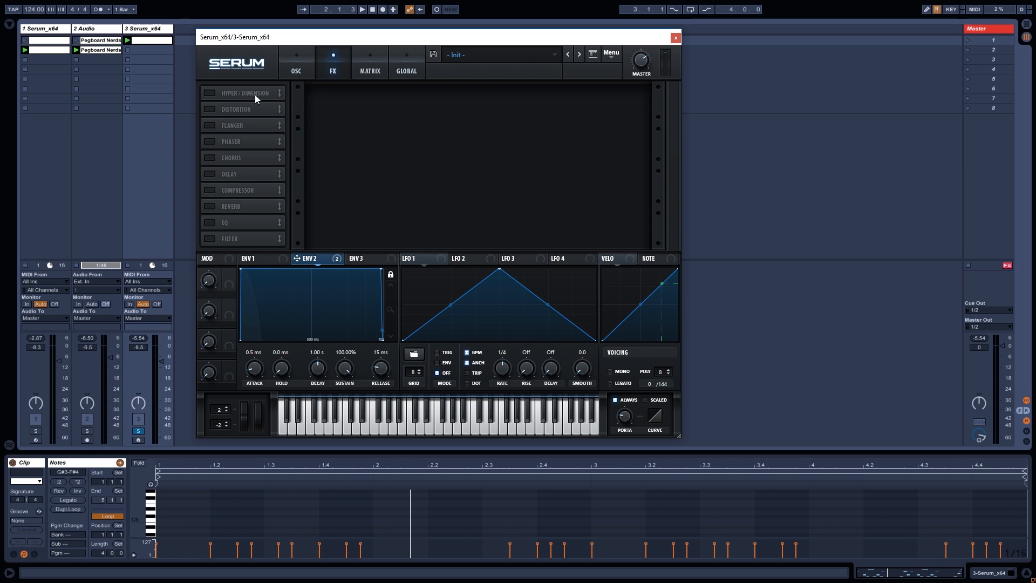
{"action": "left_click", "coordinate": [369, 73]}
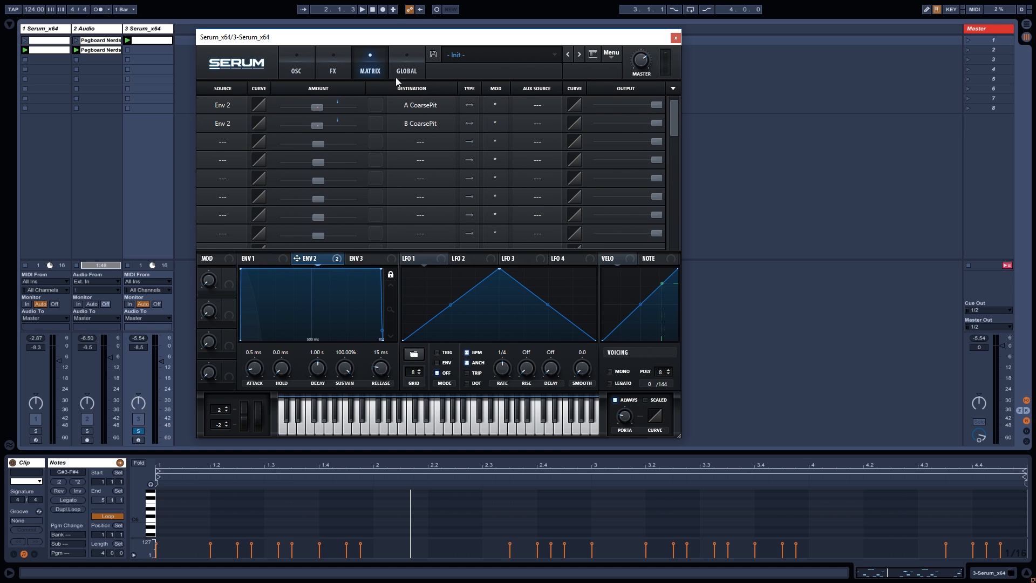
{"action": "left_click", "coordinate": [471, 126]}
Set Env 2 to 0.3 ms attack, 0% sustain and a 2.0 ms decay.
{"action": "left_click", "coordinate": [297, 70]}
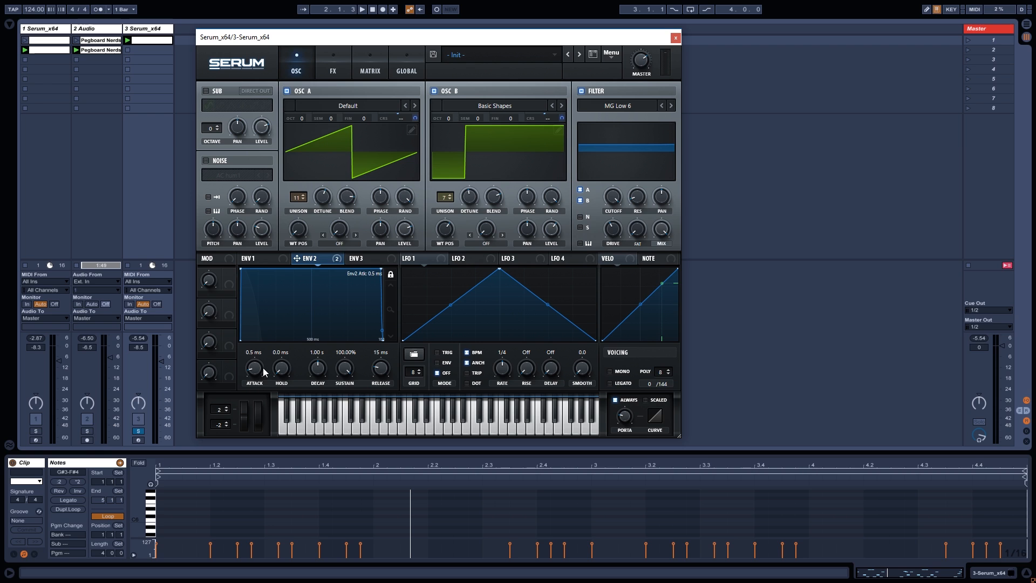
{"action": "left_click_drag", "start_coordinate": [263, 368], "coordinate": [263, 369]}
{"action": "left_click_drag", "start_coordinate": [344, 367], "coordinate": [324, 404]}
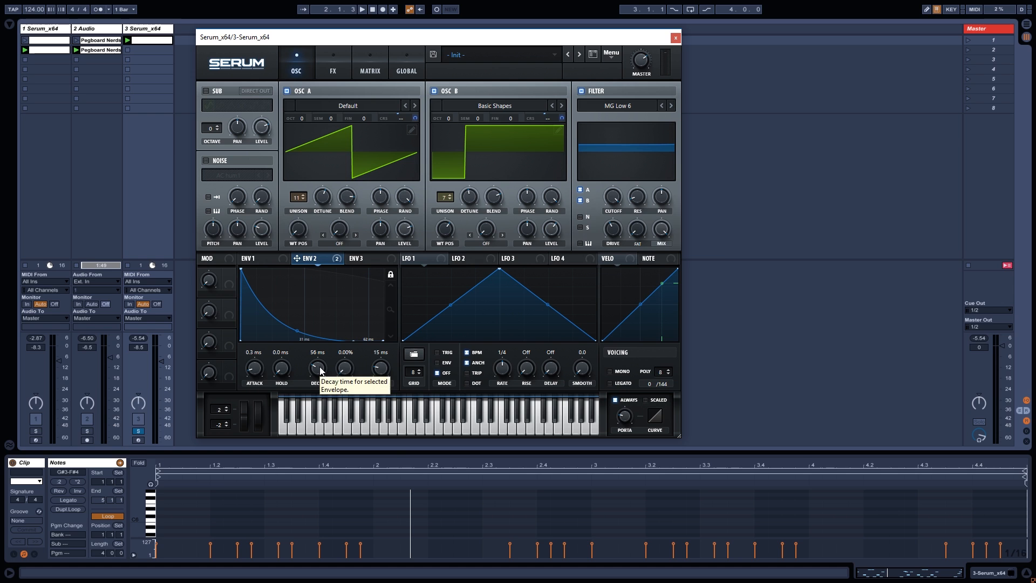
{"action": "key", "text": "space"}
{"action": "left_click_drag", "start_coordinate": [320, 370], "coordinate": [320, 385]}
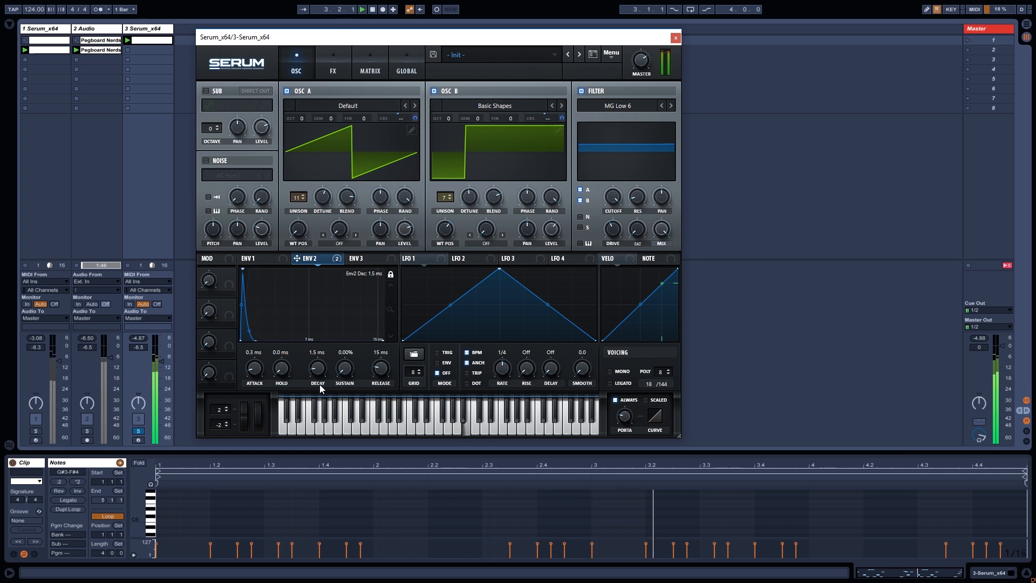
{"action": "double_click", "coordinate": [318, 370]}
{"action": "type", "text": "2"}
{"action": "key", "text": "Return"}
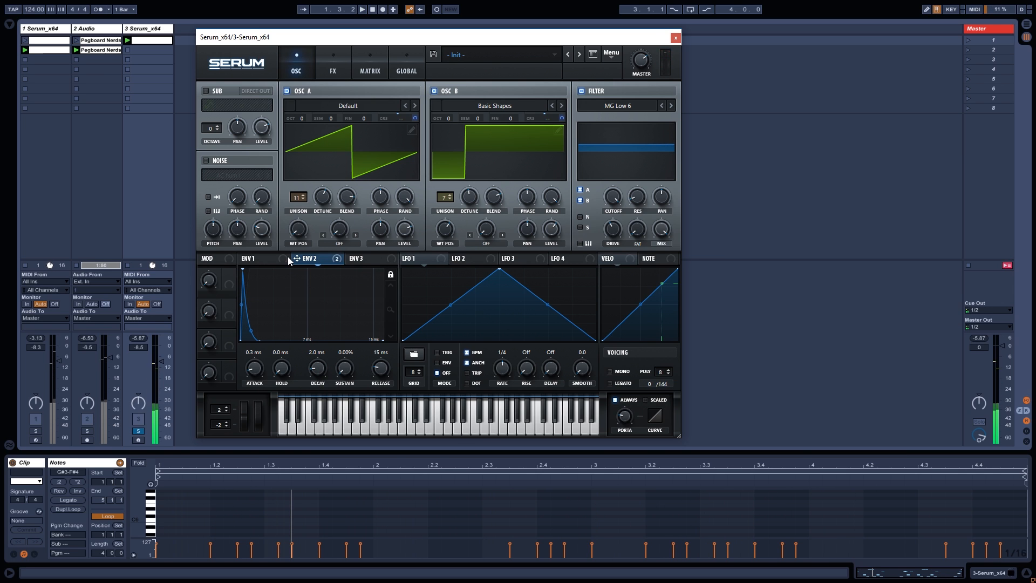
{"action": "left_click", "coordinate": [263, 258]}
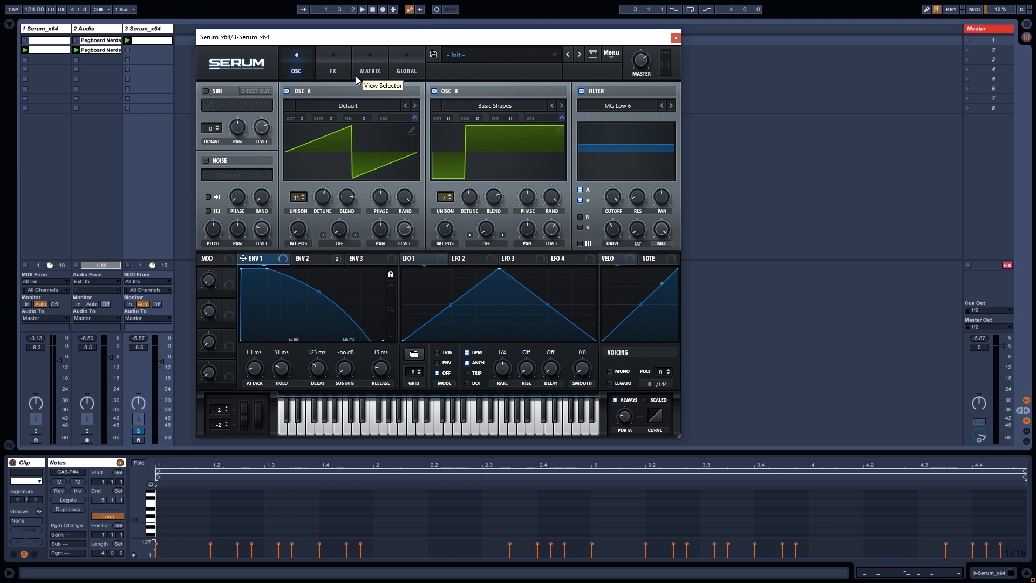
Enable Chorus on Serum's FX page, move it to the top of the chain, and audition it.
{"action": "left_click", "coordinate": [332, 73]}
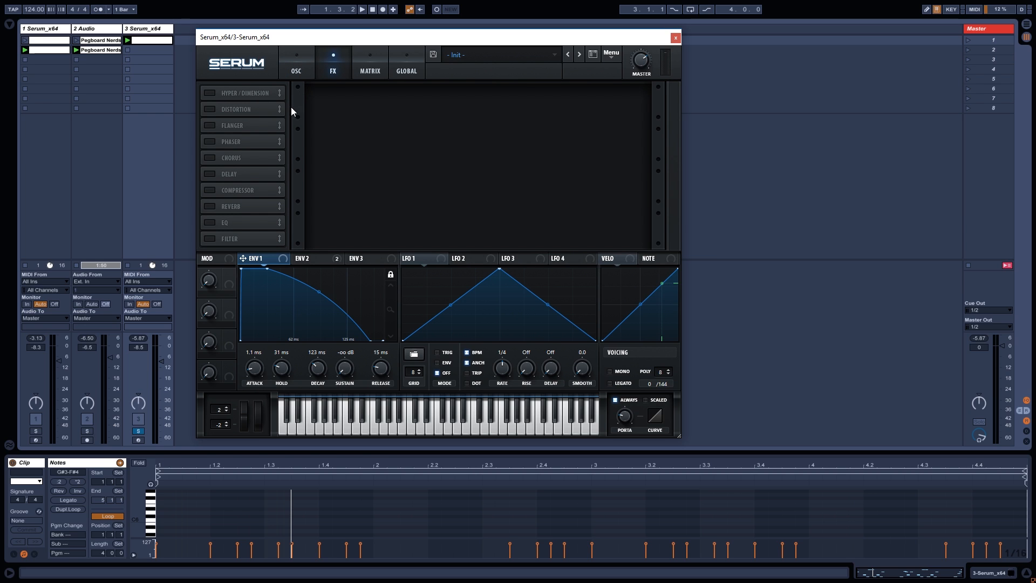
{"action": "left_click", "coordinate": [207, 160]}
{"action": "left_click_drag", "start_coordinate": [228, 152], "coordinate": [232, 96]}
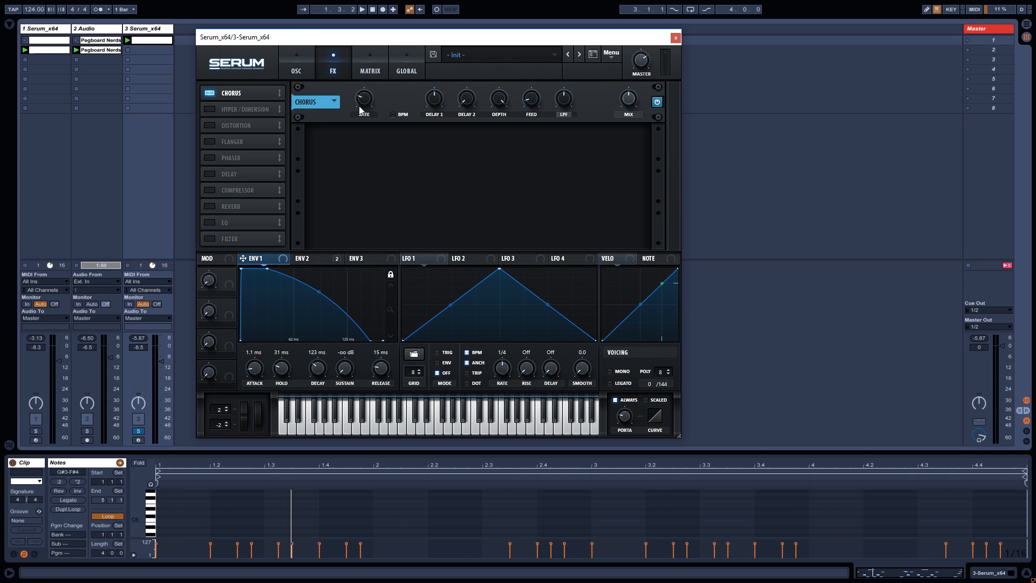
{"action": "key", "text": "space"}
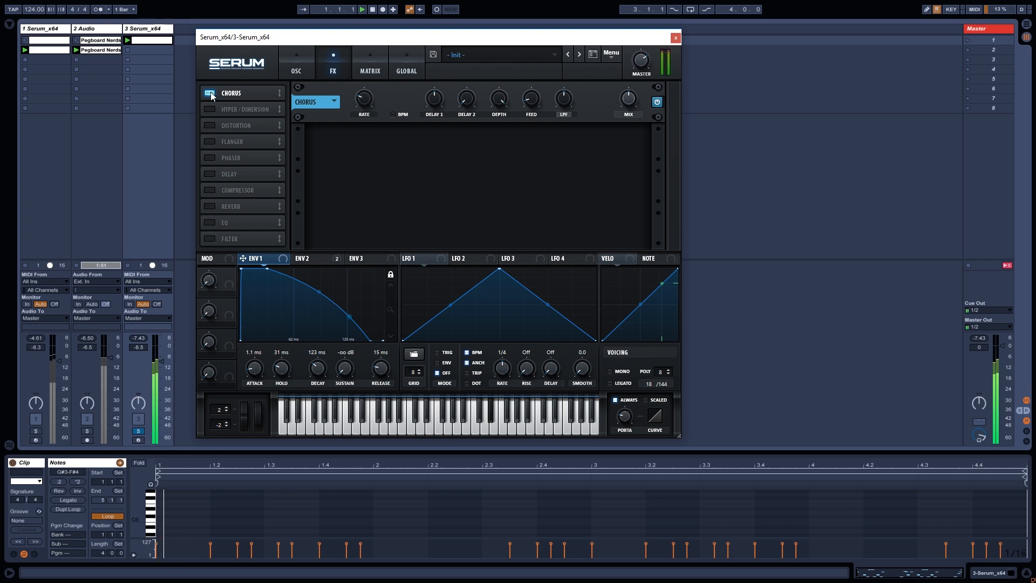
Add Serum's EQ below Chorus as a low shelf with Q 39% and gain -19.6 dB.
{"action": "left_click", "coordinate": [212, 221]}
{"action": "left_click_drag", "start_coordinate": [214, 222], "coordinate": [245, 106]}
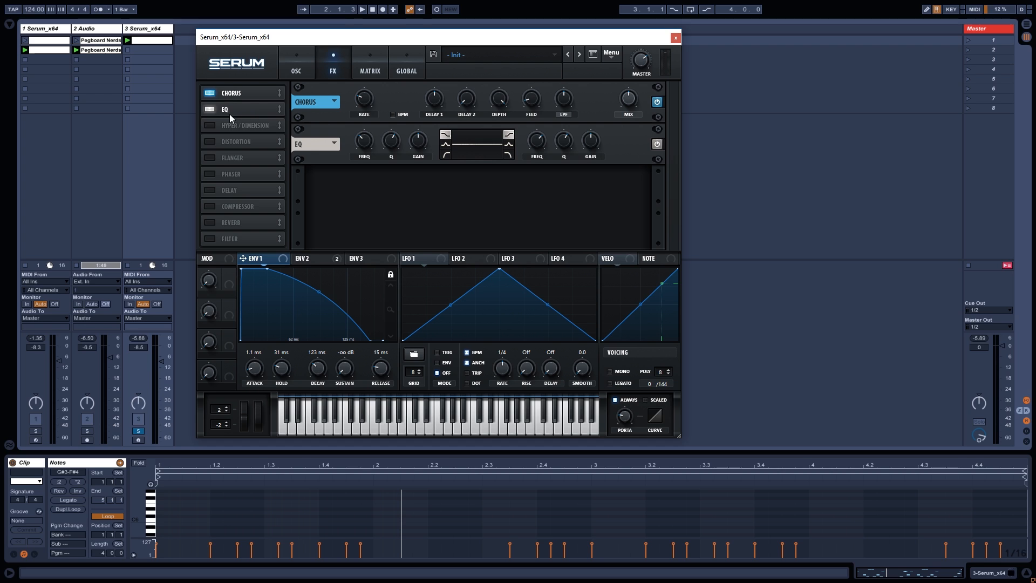
{"action": "left_click_drag", "start_coordinate": [364, 145], "coordinate": [372, 131]}
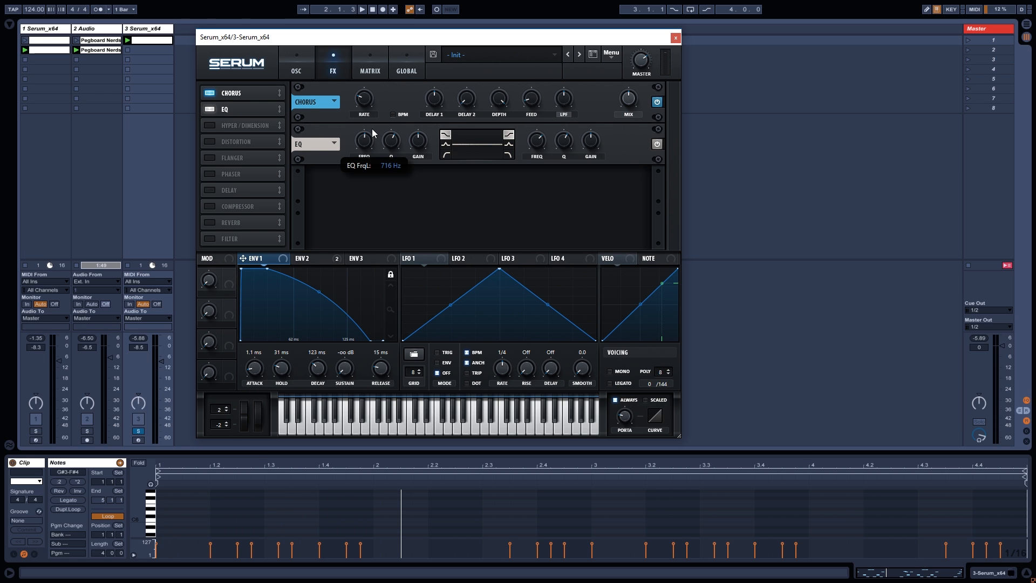
{"action": "left_click_drag", "start_coordinate": [389, 139], "coordinate": [390, 166]}
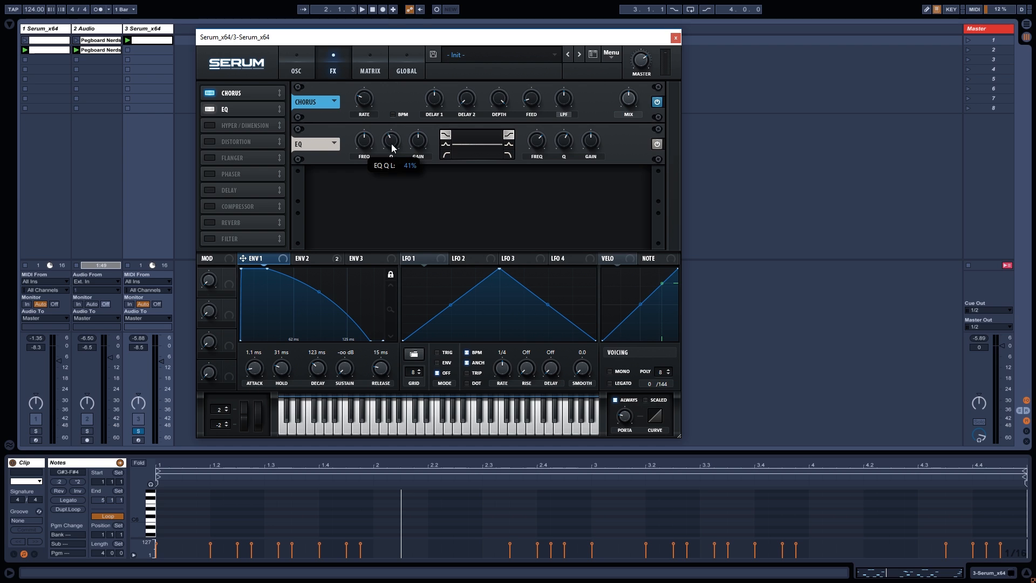
{"action": "left_click_drag", "start_coordinate": [418, 141], "coordinate": [426, 195]}
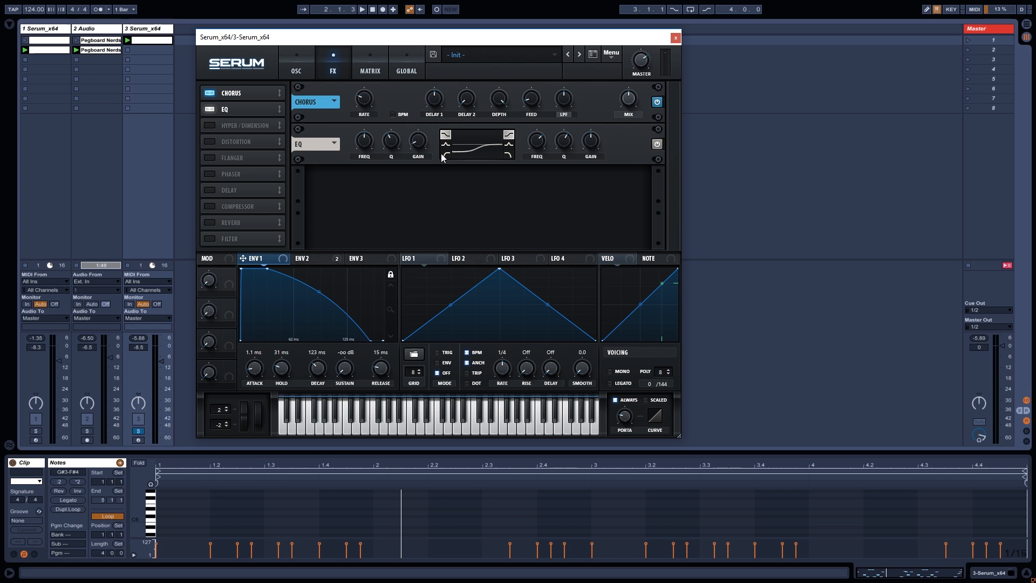
{"action": "left_click", "coordinate": [658, 145]}
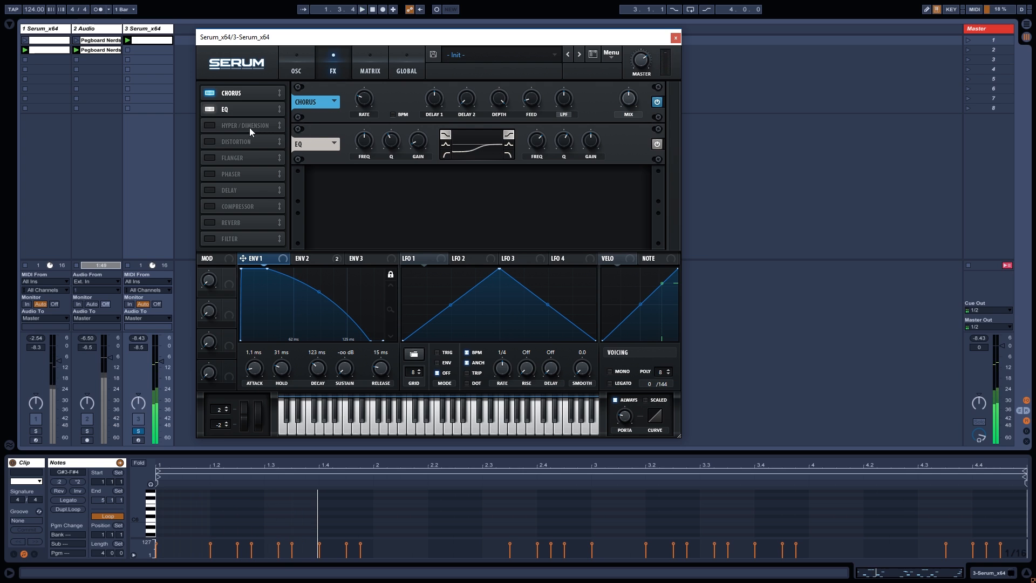
Place the MG Low 6 filter after the EQ, with cutoff about 5360 Hz, drive 14%, switched on.
{"action": "left_click", "coordinate": [216, 239]}
{"action": "left_click_drag", "start_coordinate": [218, 238], "coordinate": [254, 122]}
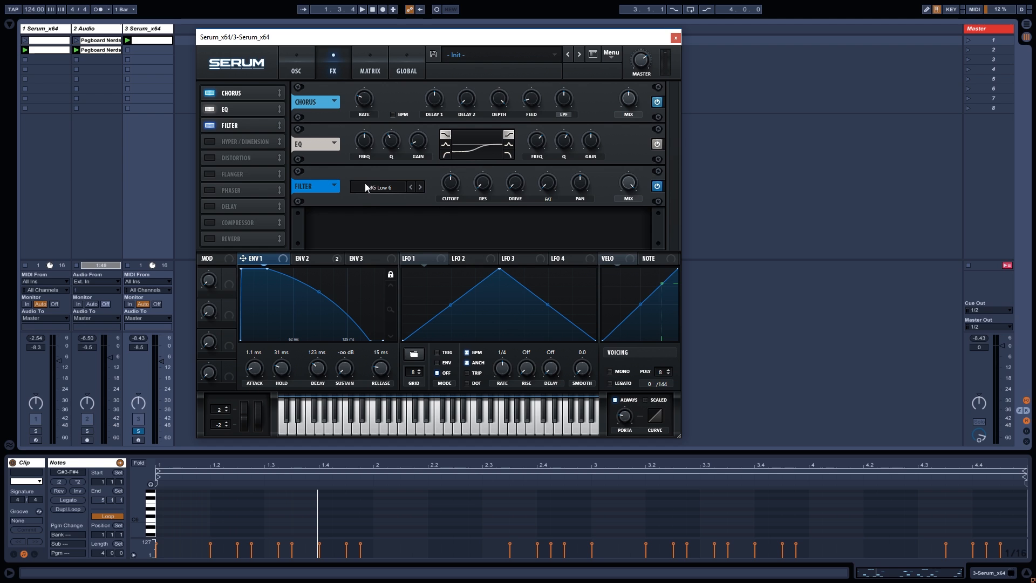
{"action": "left_click_drag", "start_coordinate": [452, 182], "coordinate": [462, 151]}
{"action": "left_click_drag", "start_coordinate": [452, 187], "coordinate": [454, 183]}
{"action": "left_click_drag", "start_coordinate": [517, 183], "coordinate": [525, 171]}
{"action": "key", "text": "space"}
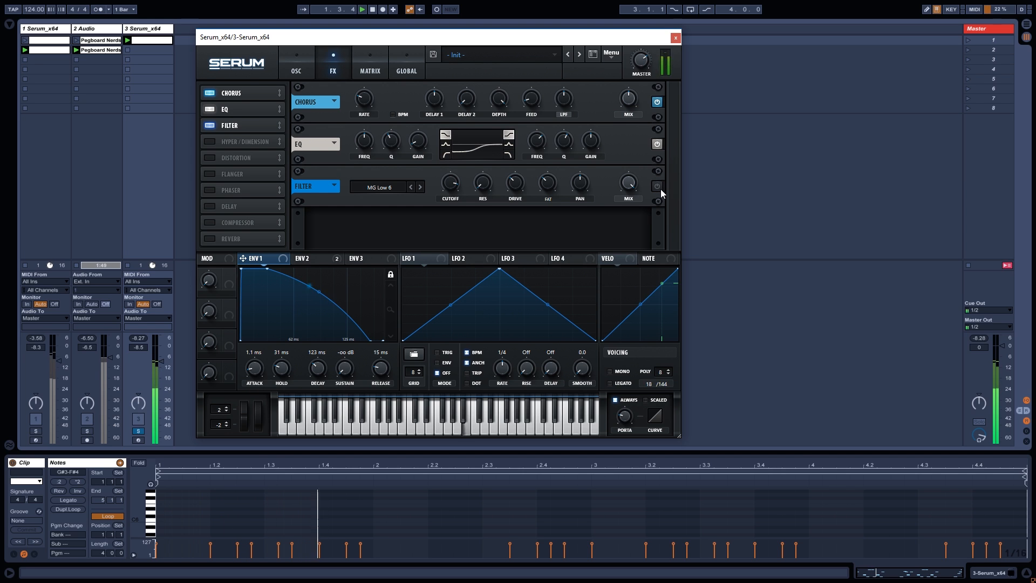
{"action": "left_click", "coordinate": [659, 187]}
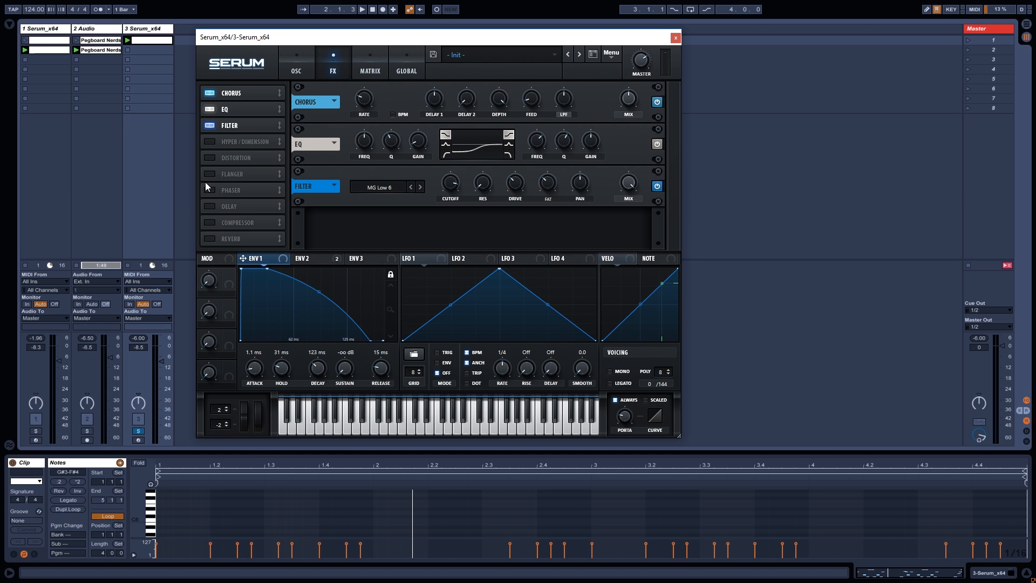
Put a Compressor after the Filter in multiband mode with gain around 13.5 dB.
{"action": "left_click", "coordinate": [205, 222]}
{"action": "left_click_drag", "start_coordinate": [237, 227], "coordinate": [238, 141]}
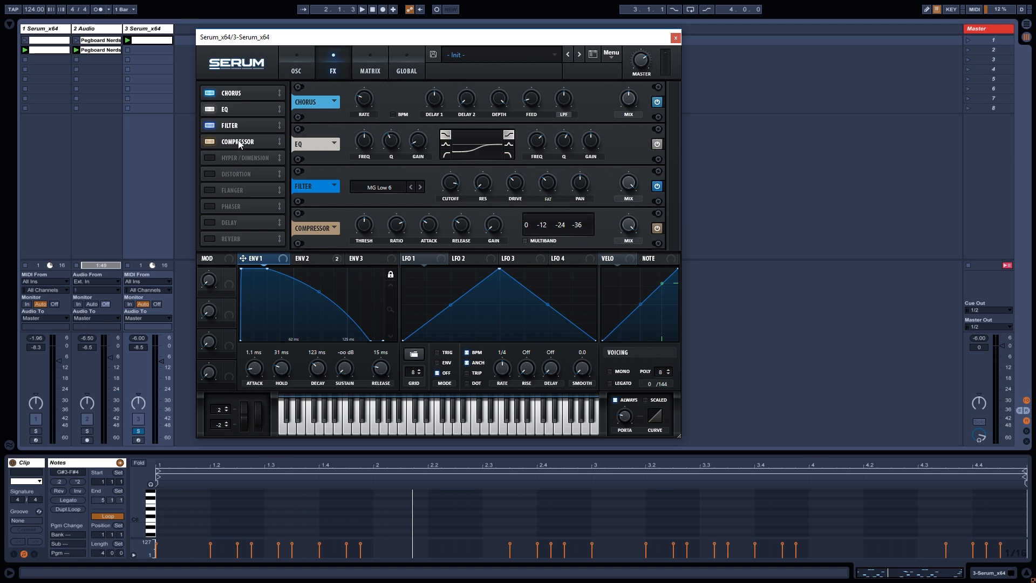
{"action": "left_click", "coordinate": [524, 241]}
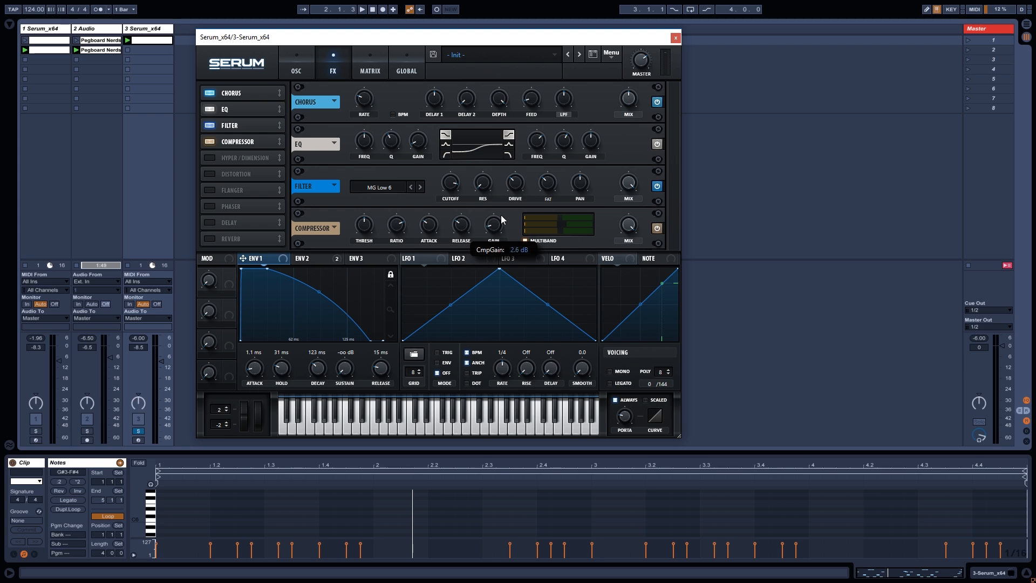
{"action": "left_click_drag", "start_coordinate": [508, 194], "coordinate": [510, 197]}
Audition the compressed lead by starting and restarting playback a few times.
{"action": "key", "text": "space"}
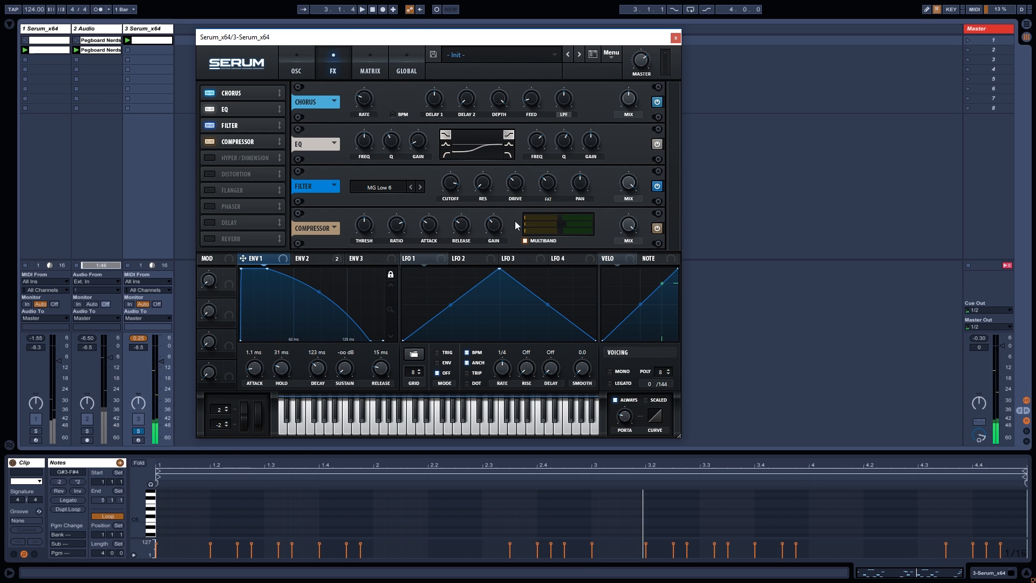
{"action": "key", "text": "space"}
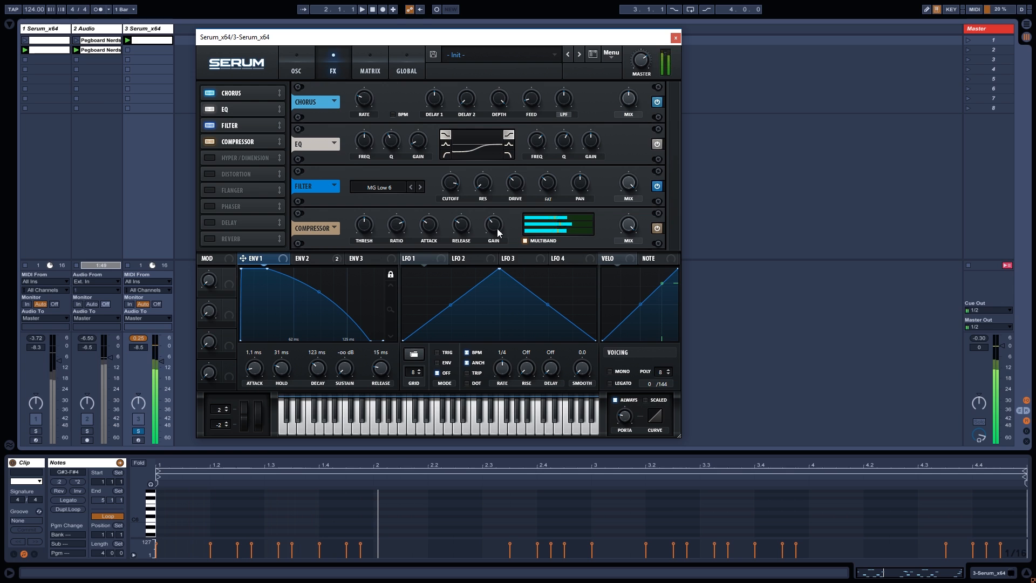
{"action": "key", "text": "space"}
{"action": "mouse_move", "coordinate": [494, 230]}
{"action": "scroll", "coordinate": [495, 232], "scroll_direction": "up", "scroll_amount": 2}
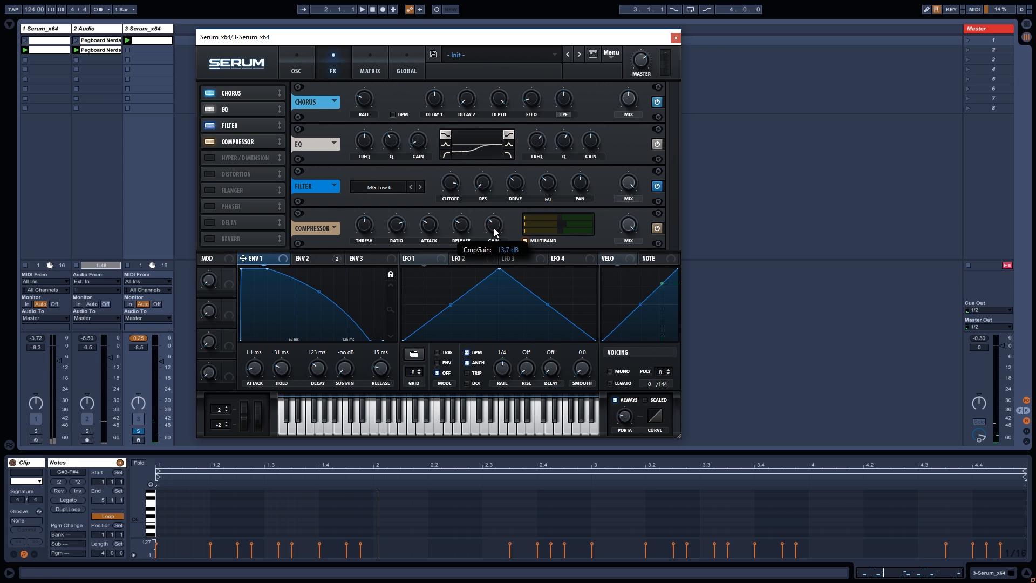
{"action": "key", "text": "space"}
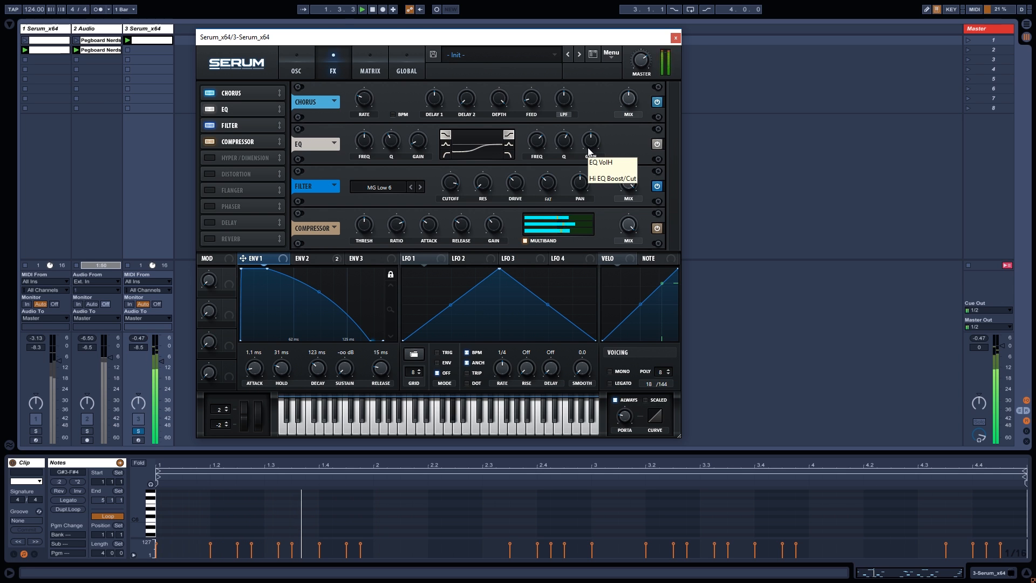
{"action": "key", "text": "space"}
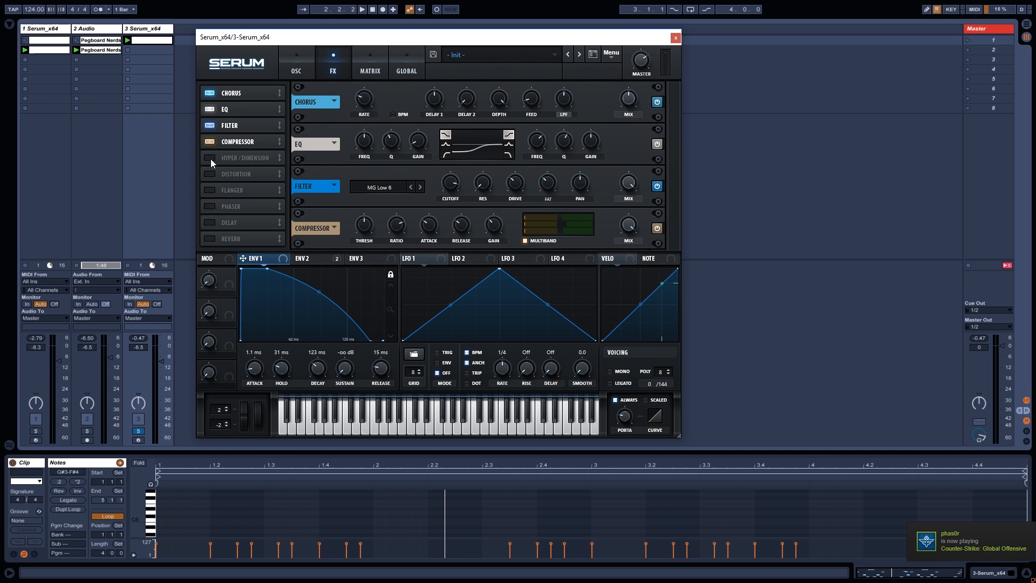
Place a Reverb after the Compressor and switch it to Plate mode.
{"action": "left_click", "coordinate": [210, 239]}
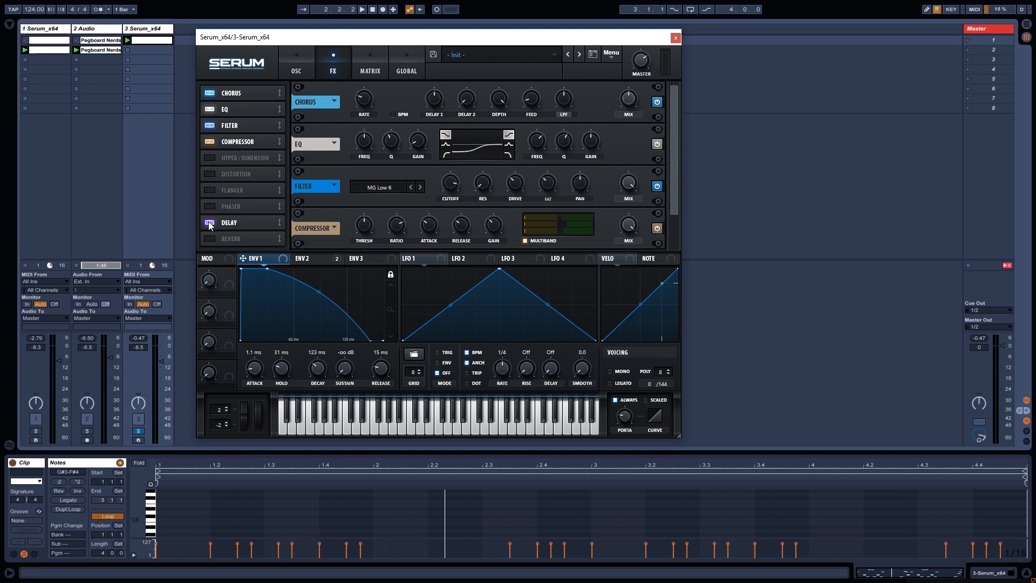
{"action": "left_click_drag", "start_coordinate": [230, 238], "coordinate": [230, 159]}
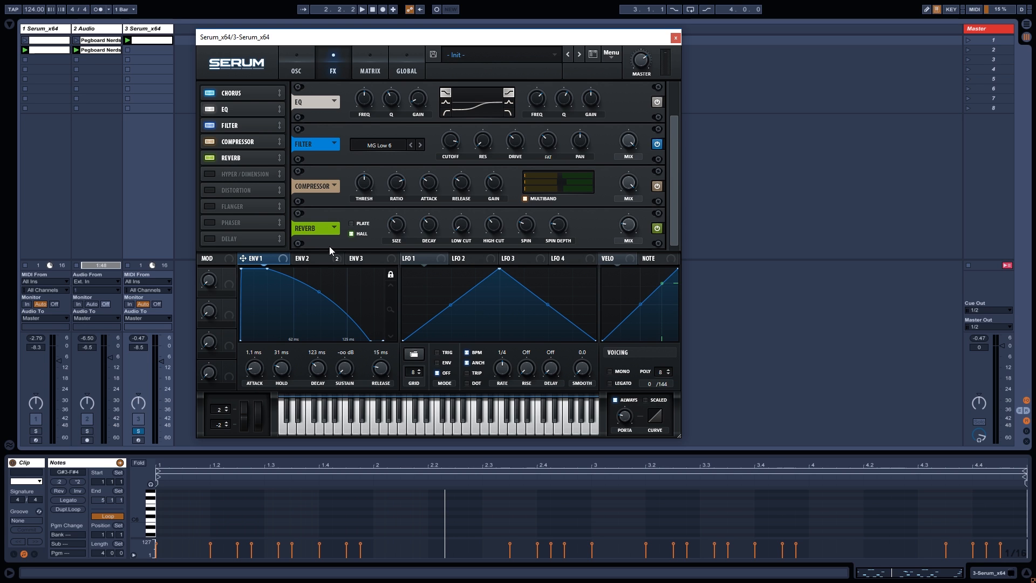
{"action": "left_click", "coordinate": [362, 224]}
Set reverb high cut to 49% and wet mix to 35%, then switch the reverb on.
{"action": "mouse_move", "coordinate": [396, 228]}
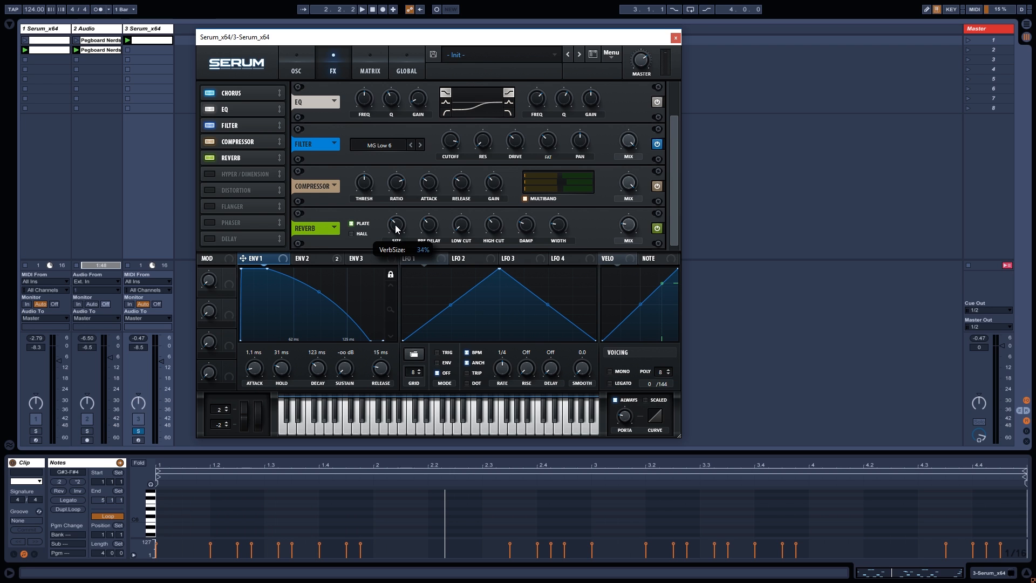
{"action": "scroll", "coordinate": [396, 228], "scroll_direction": "up", "scroll_amount": 2}
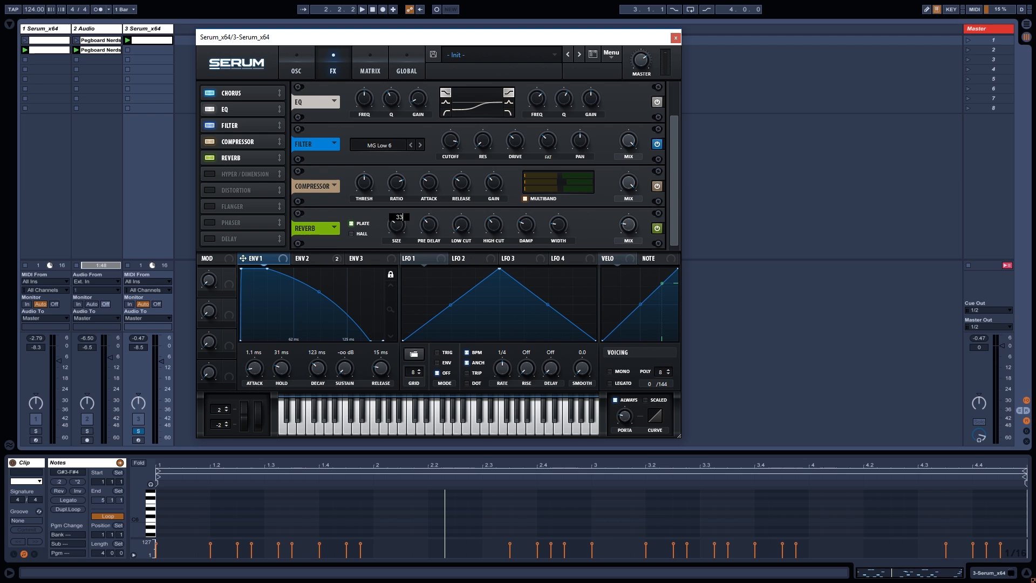
{"action": "mouse_move", "coordinate": [436, 232]}
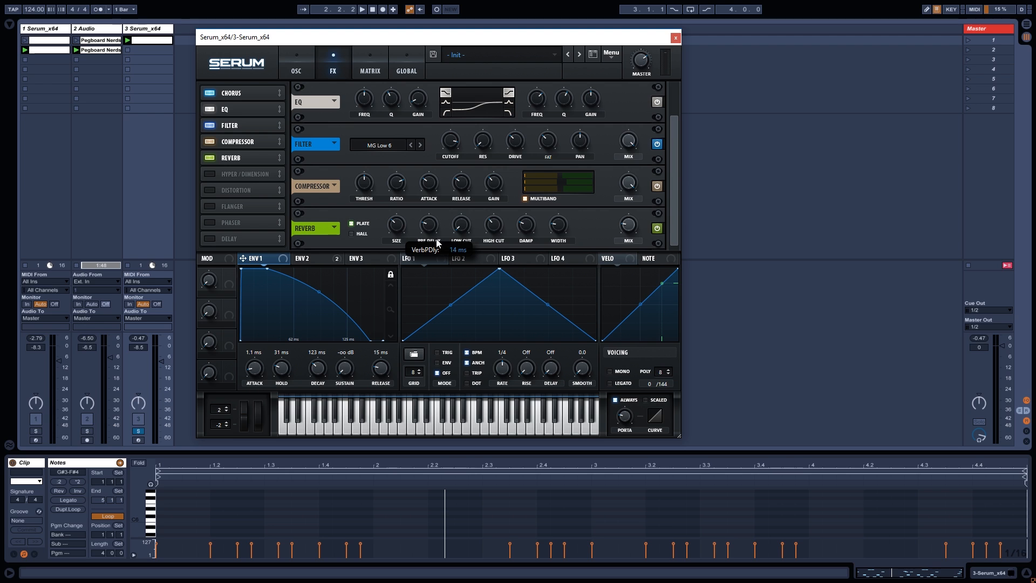
{"action": "left_click_drag", "start_coordinate": [495, 227], "coordinate": [498, 219]}
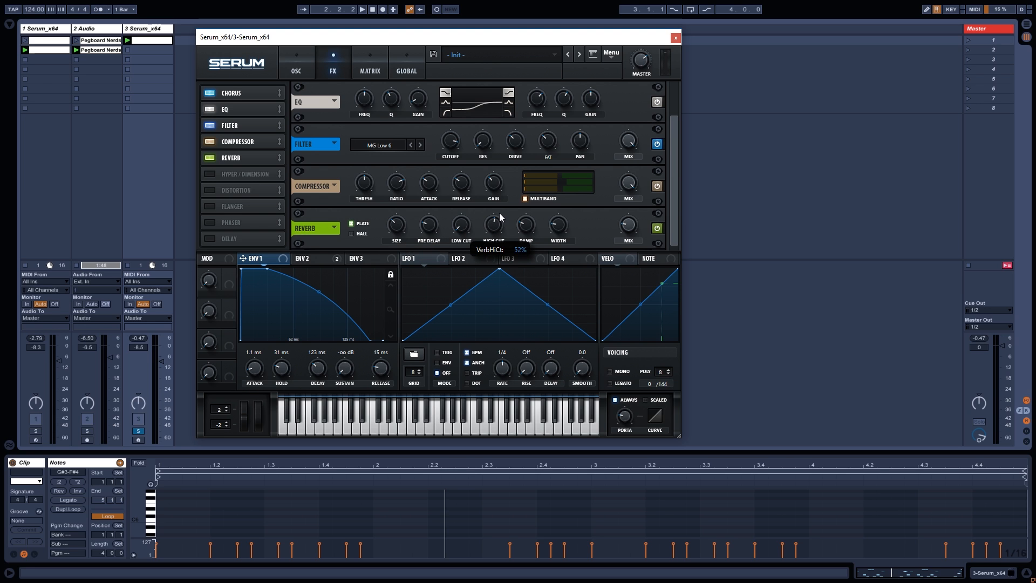
{"action": "mouse_move", "coordinate": [522, 233]}
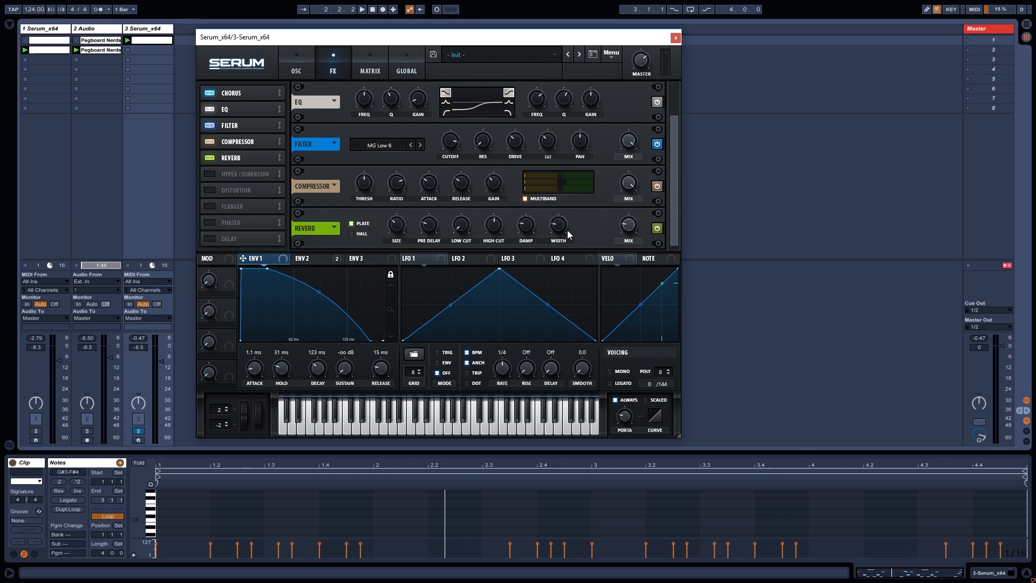
{"action": "mouse_move", "coordinate": [563, 228]}
{"action": "mouse_move", "coordinate": [628, 226]}
{"action": "left_click_drag", "start_coordinate": [628, 222], "coordinate": [630, 216]}
{"action": "key", "text": "space"}
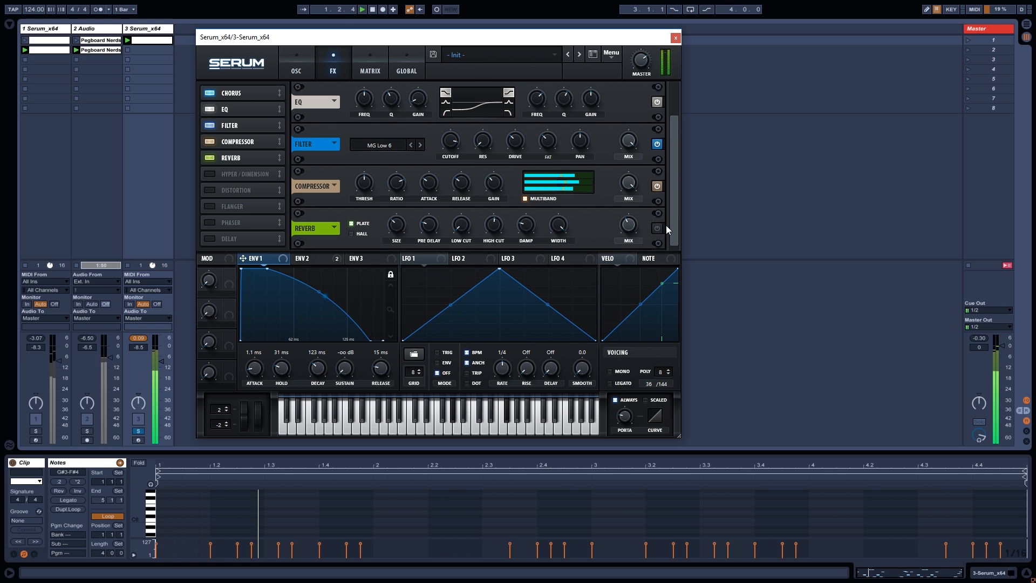
{"action": "left_click", "coordinate": [658, 228]}
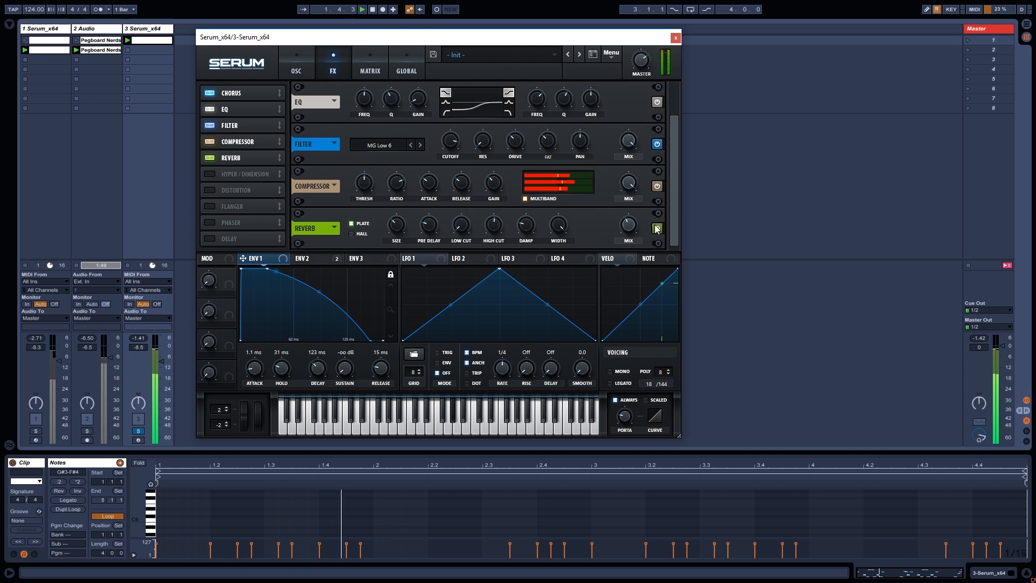
Enable Hyper/Dimension after the Reverb and raise its Dimension mix to about 59%.
{"action": "key", "text": "space"}
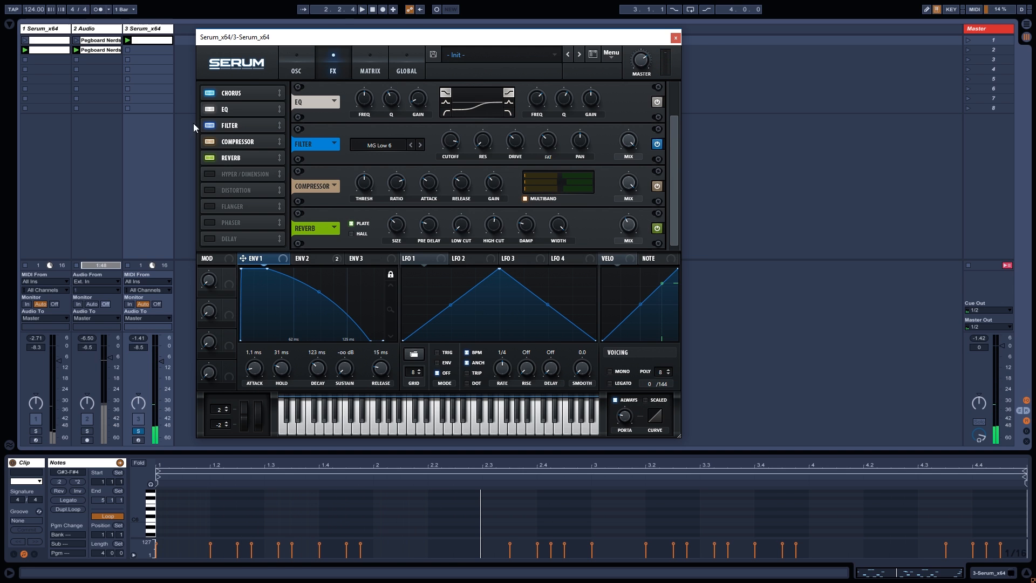
{"action": "left_click", "coordinate": [212, 173]}
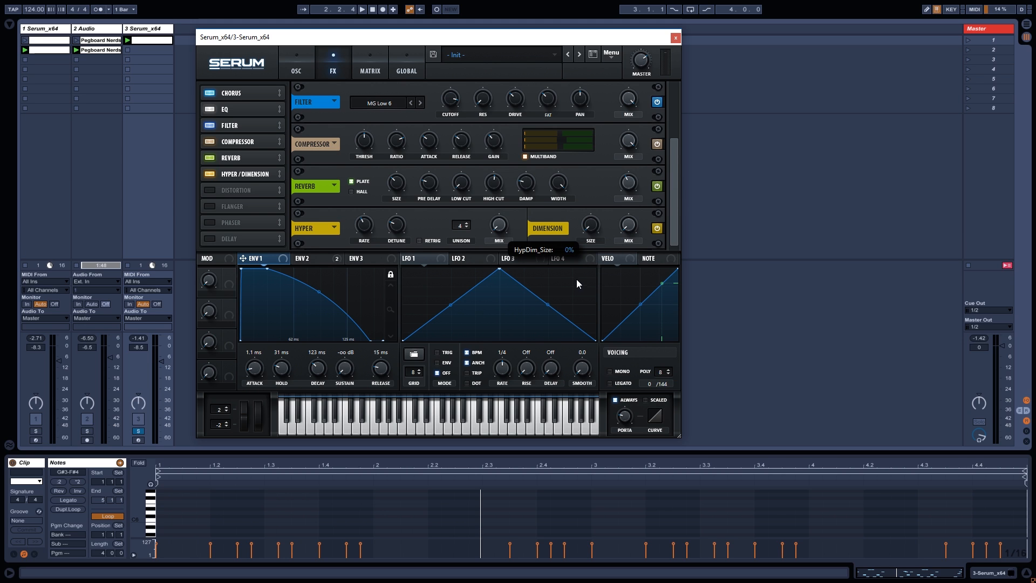
{"action": "left_click_drag", "start_coordinate": [628, 224], "coordinate": [641, 170]}
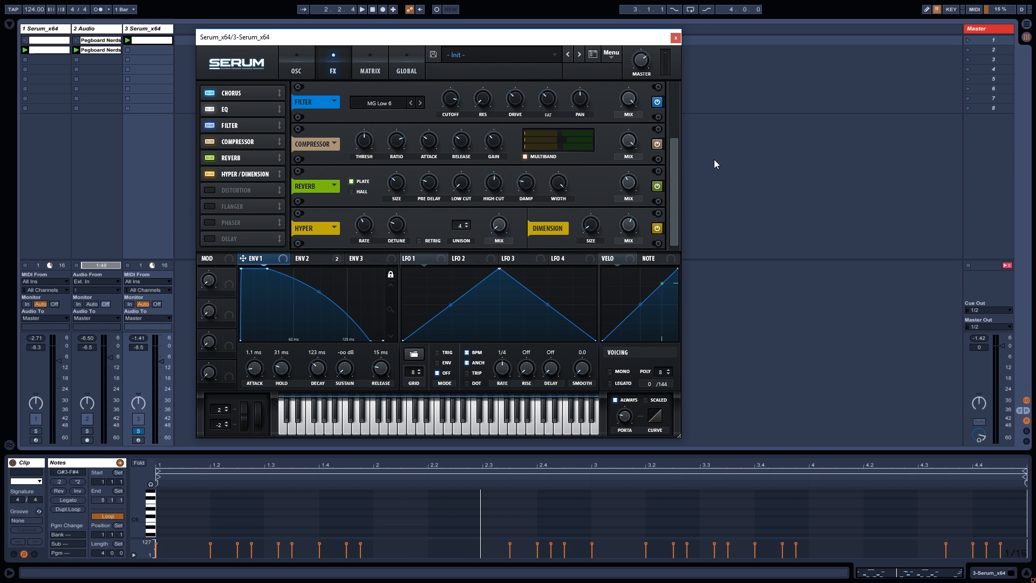
{"action": "key", "text": "space"}
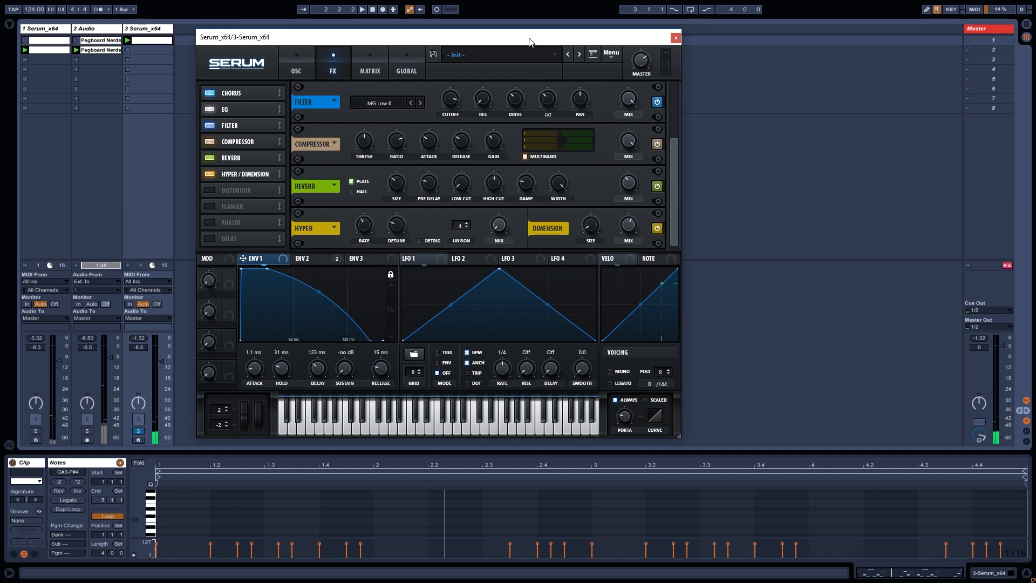
{"action": "key", "text": "space"}
{"action": "left_click_drag", "start_coordinate": [529, 41], "coordinate": [558, 41]}
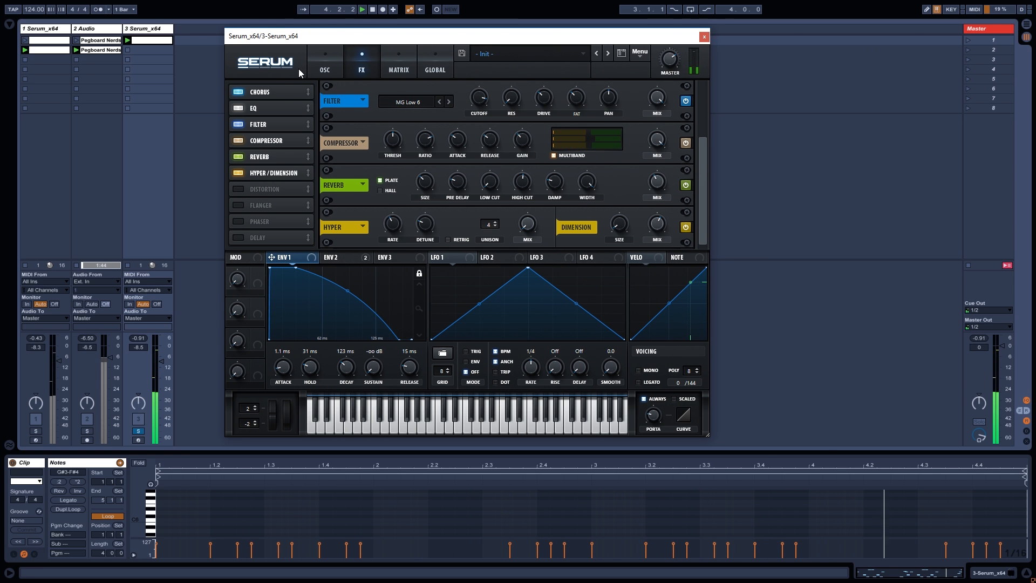
Drop the Multiband Compression preset from Audio Effects after Serum on track 3 and play.
{"action": "left_click", "coordinate": [53, 29]}
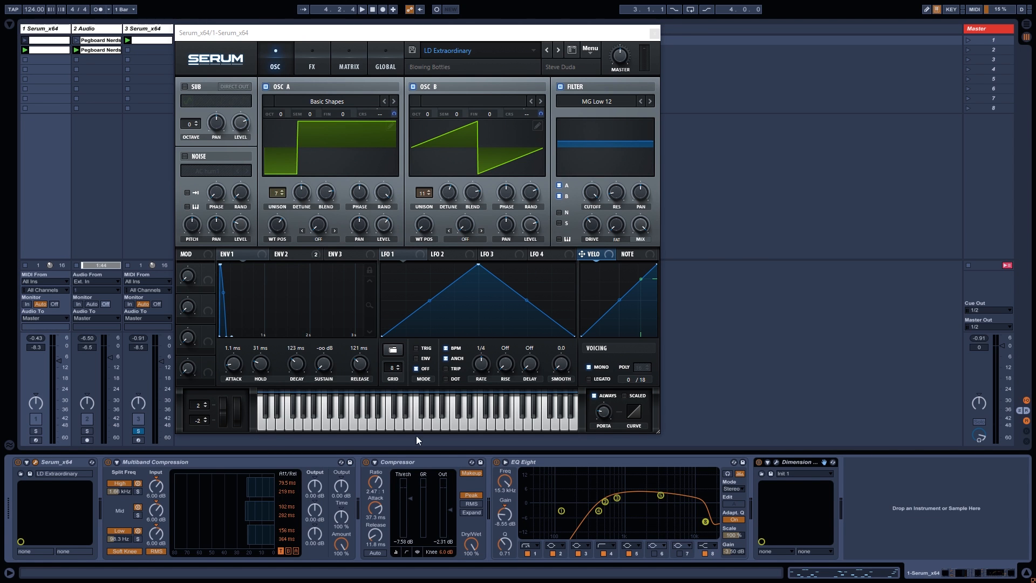
{"action": "left_click", "coordinate": [137, 28]}
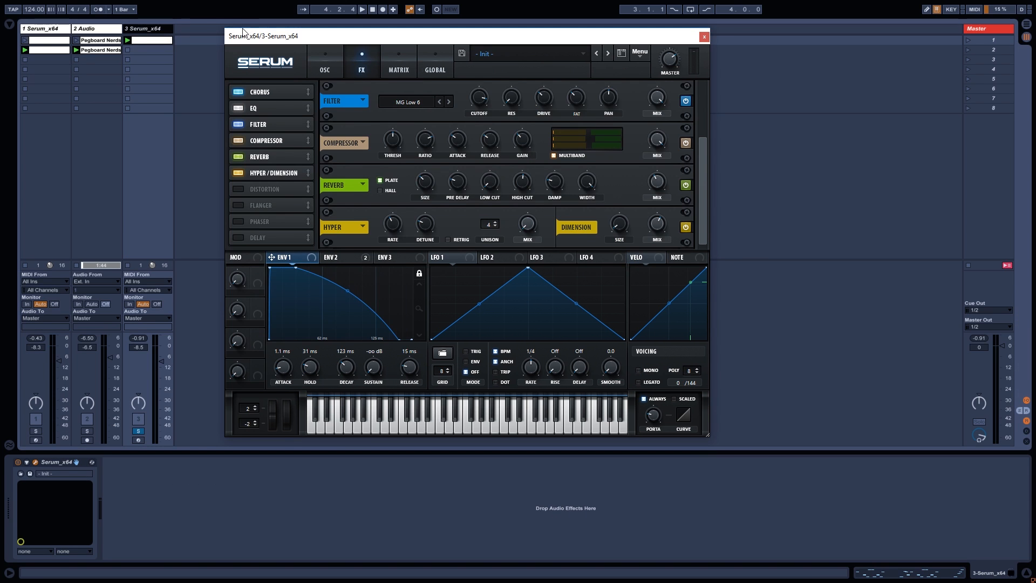
{"action": "left_click_drag", "start_coordinate": [240, 34], "coordinate": [249, 38]}
{"action": "left_click", "coordinate": [9, 24]}
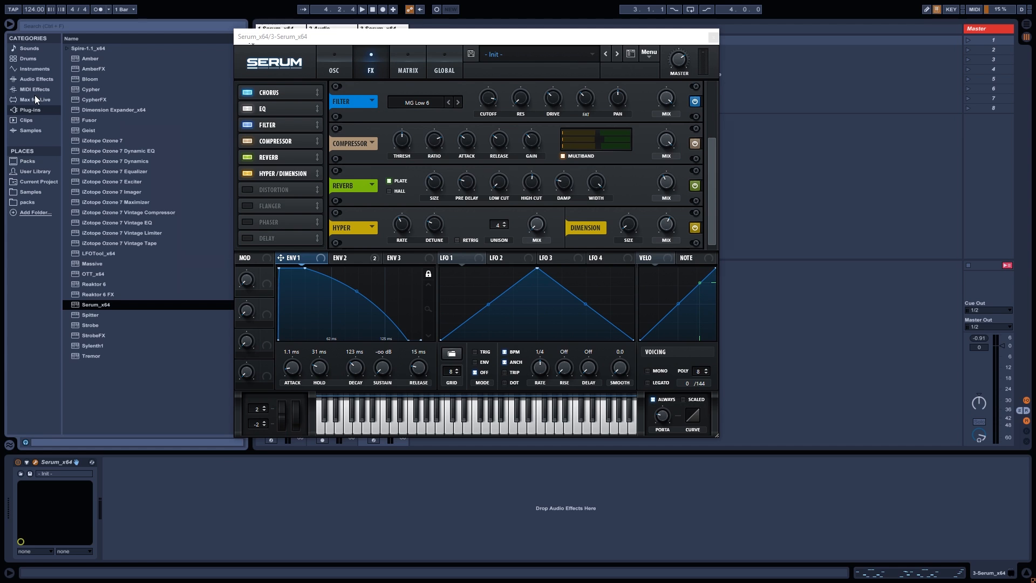
{"action": "left_click", "coordinate": [36, 80]}
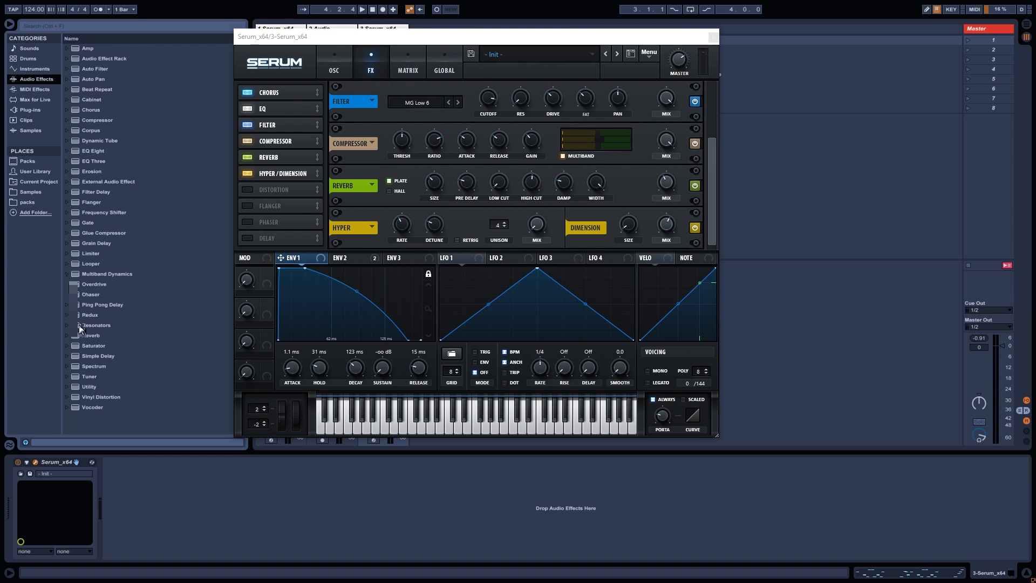
{"action": "left_click_drag", "start_coordinate": [83, 326], "coordinate": [139, 482]}
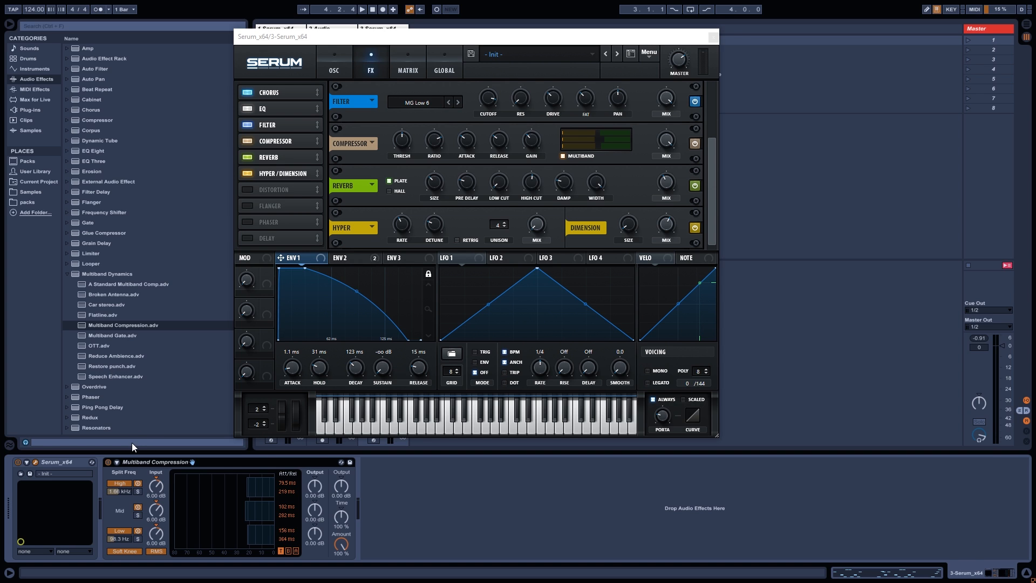
{"action": "key", "text": "space"}
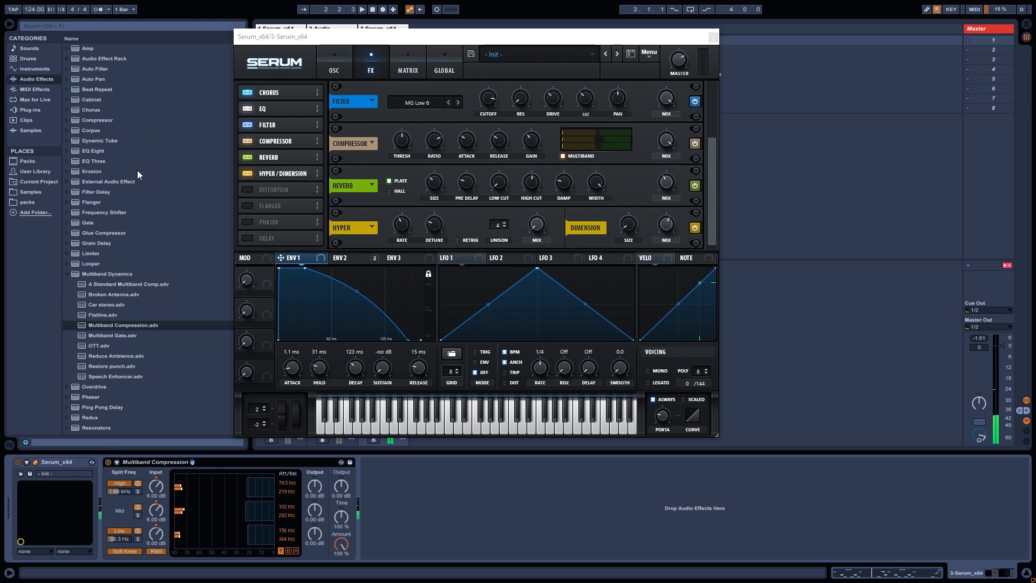
Show track 1's reference device chain and close its Serum window.
{"action": "left_click_drag", "start_coordinate": [272, 39], "coordinate": [441, 40]}
{"action": "left_click", "coordinate": [292, 31]}
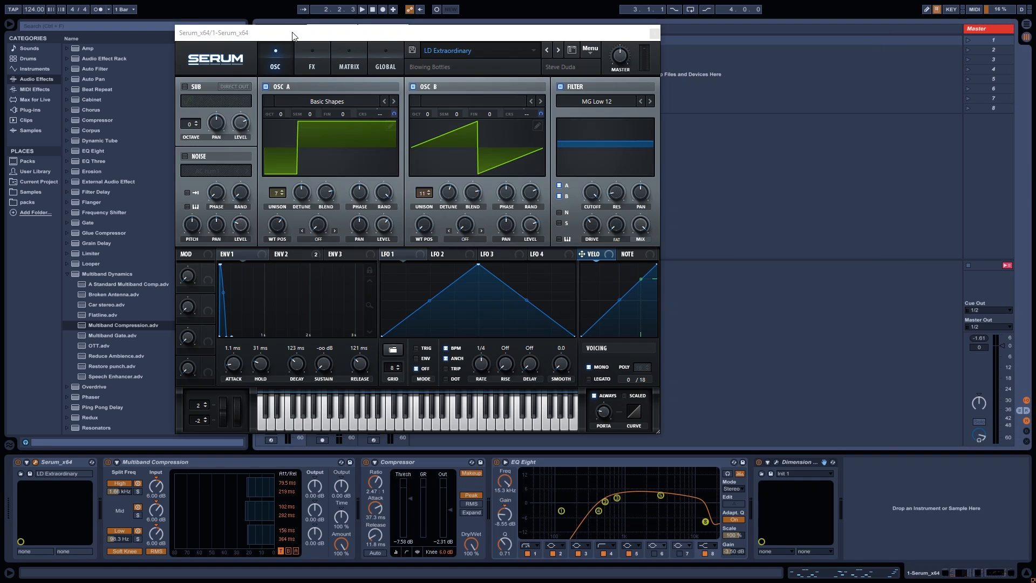
{"action": "left_click_drag", "start_coordinate": [394, 41], "coordinate": [578, 82]}
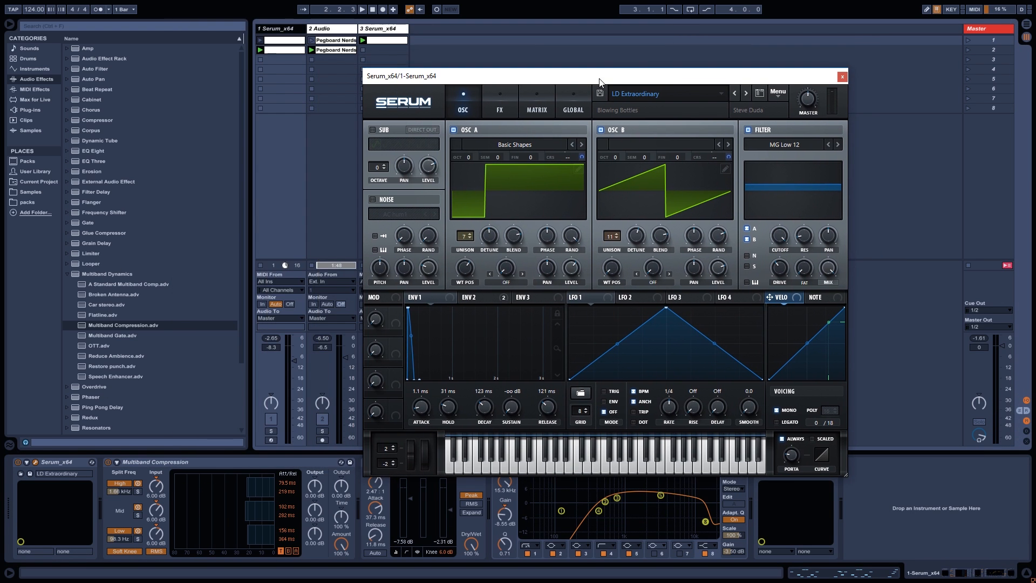
{"action": "left_click", "coordinate": [846, 76]}
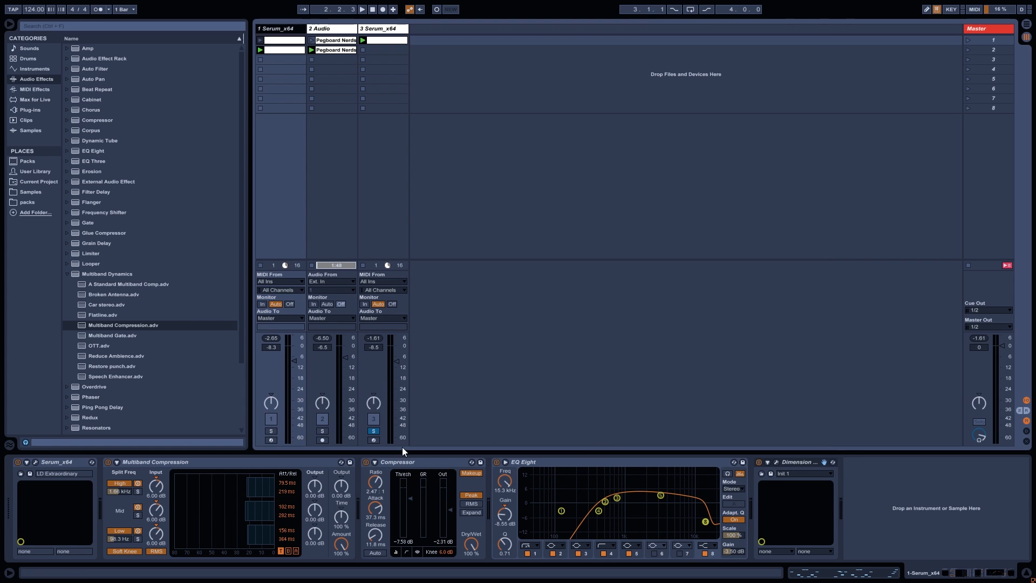
Copy track 1's Compressor after Multiband Compression on track 3, then toggle its activator to compare.
{"action": "left_click_drag", "start_coordinate": [366, 60], "coordinate": [367, 60]}
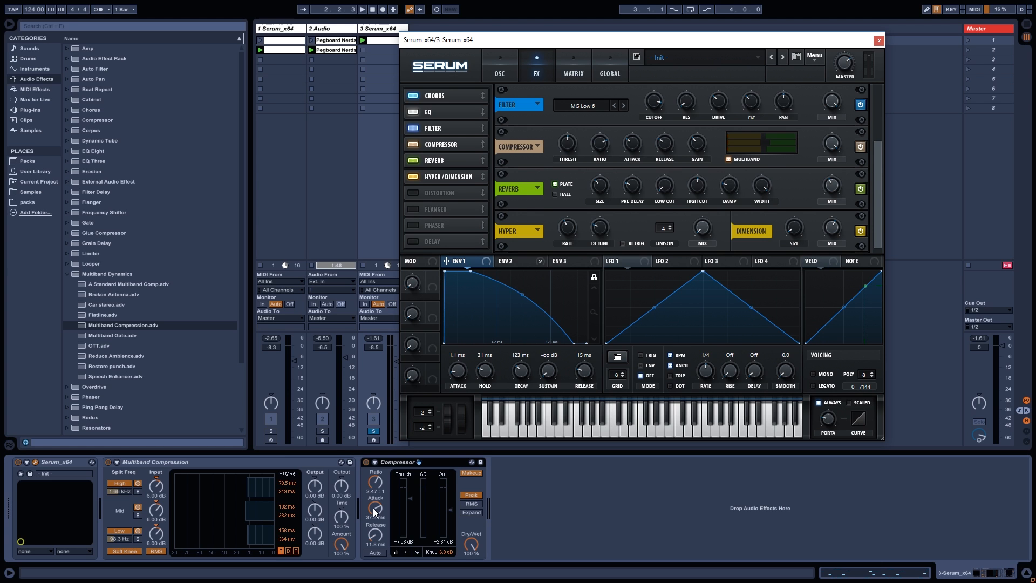
{"action": "left_click", "coordinate": [367, 461]}
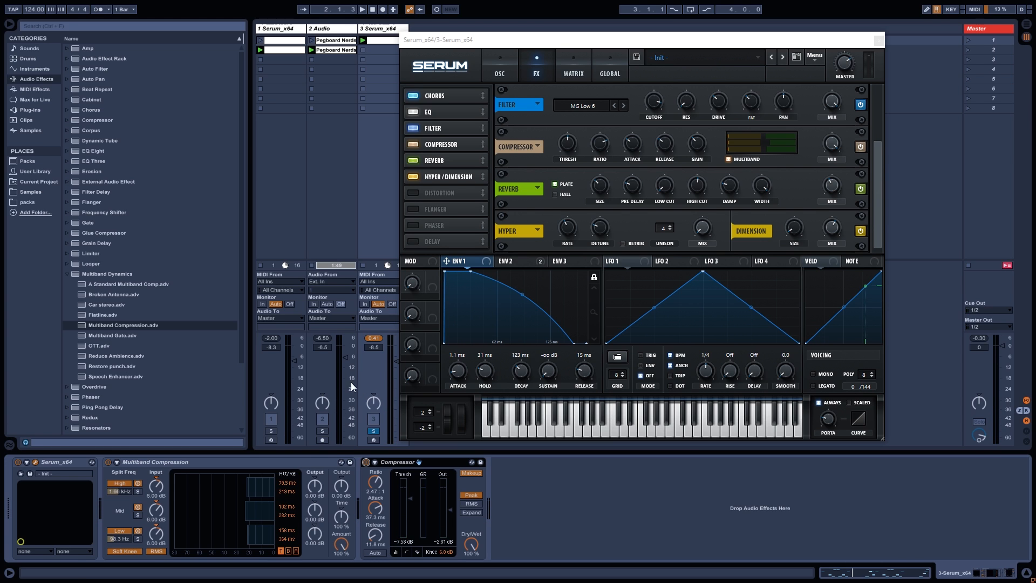
{"action": "left_click_drag", "start_coordinate": [470, 43], "coordinate": [505, 44]}
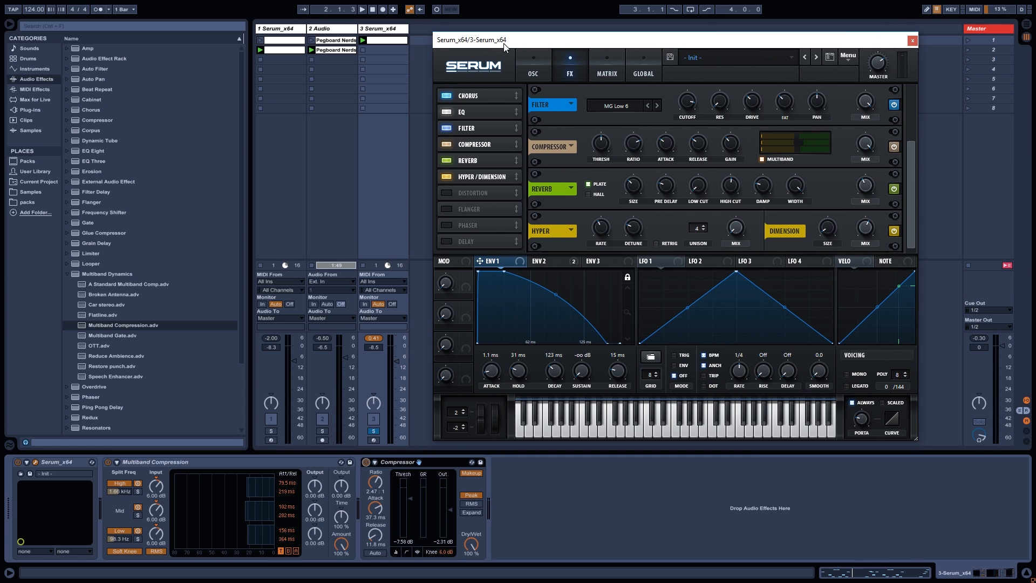
{"action": "left_click", "coordinate": [266, 32]}
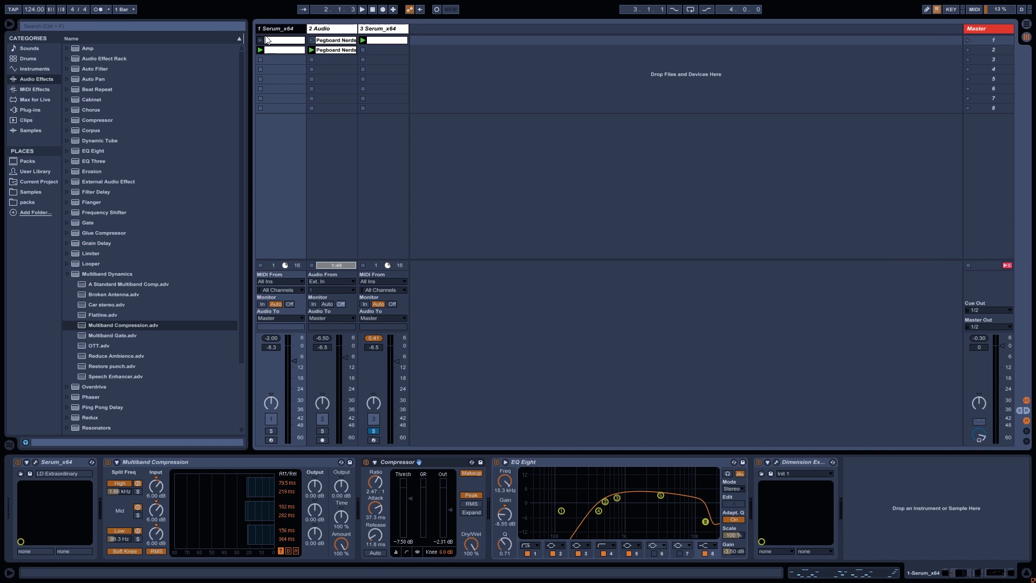
Paste track 1's EQ Eight onto the end of track 3's chain.
{"action": "left_click", "coordinate": [542, 462]}
{"action": "left_click", "coordinate": [378, 30]}
{"action": "key", "text": "ctrl+v"}
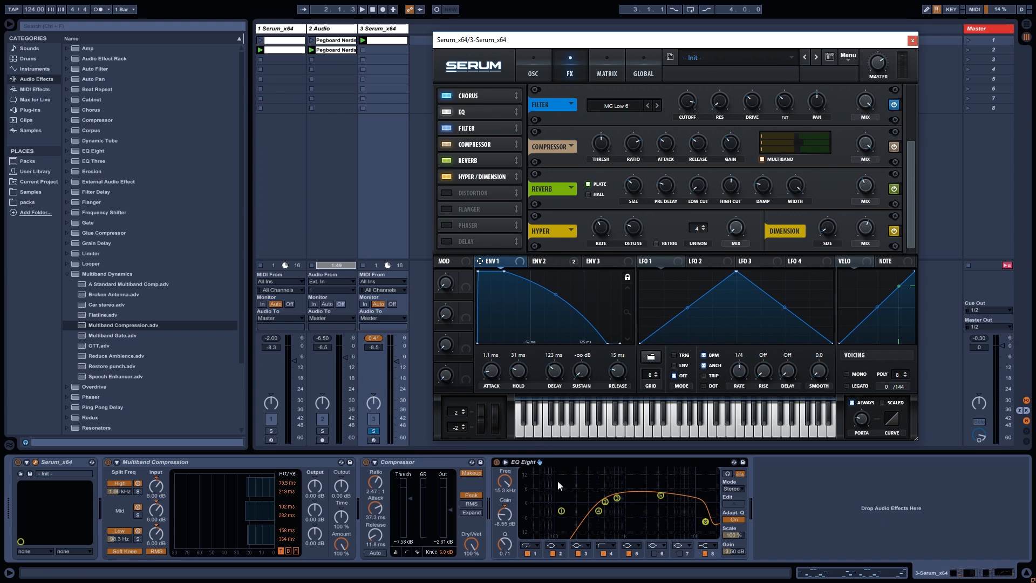
Check EQ bands 1 to 5, trying a narrower Q on band 5 then undoing it.
{"action": "left_click", "coordinate": [560, 510]}
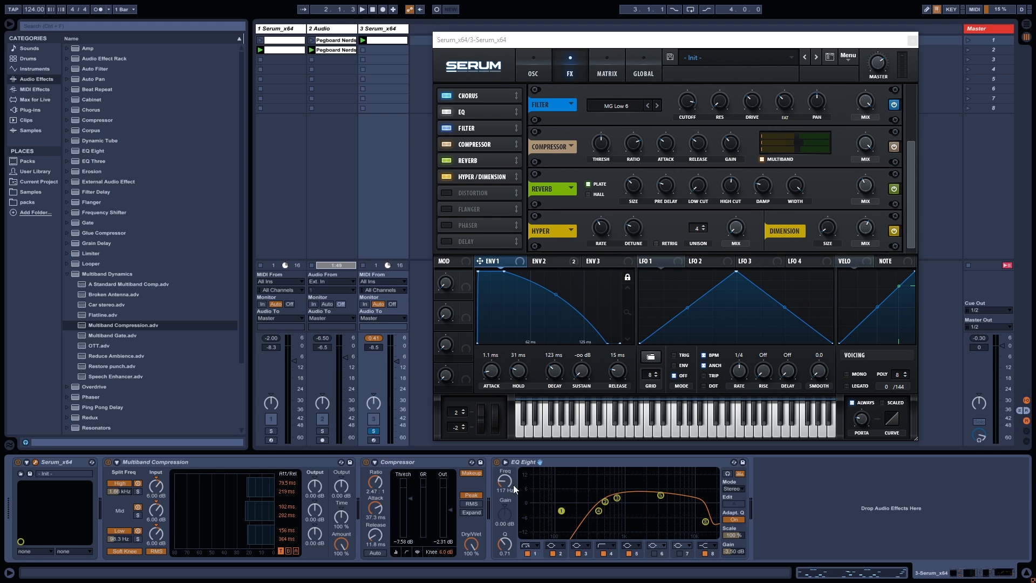
{"action": "left_click", "coordinate": [596, 510]}
{"action": "left_click", "coordinate": [605, 502]}
{"action": "left_click", "coordinate": [617, 498]}
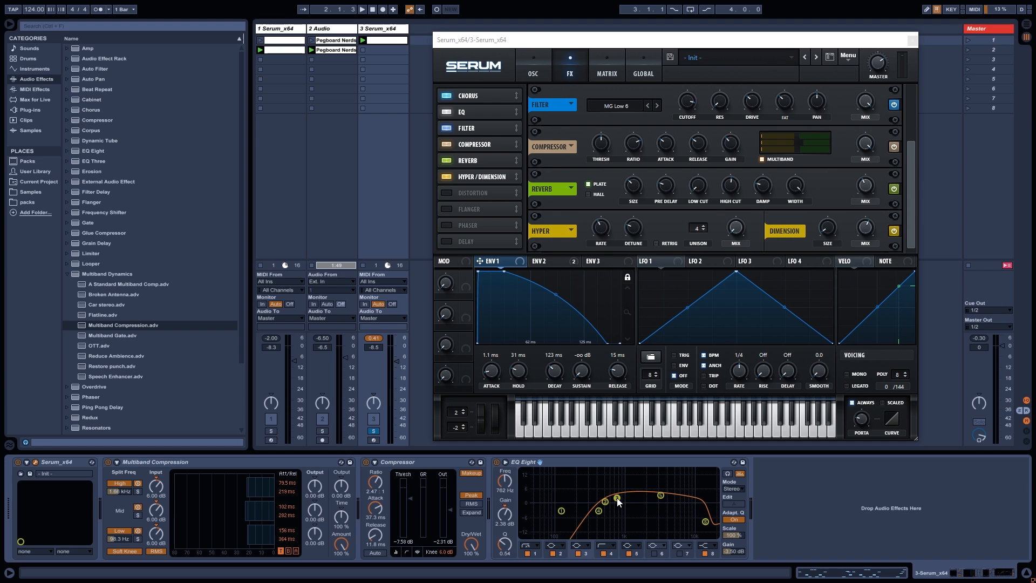
{"action": "left_click", "coordinate": [660, 495]}
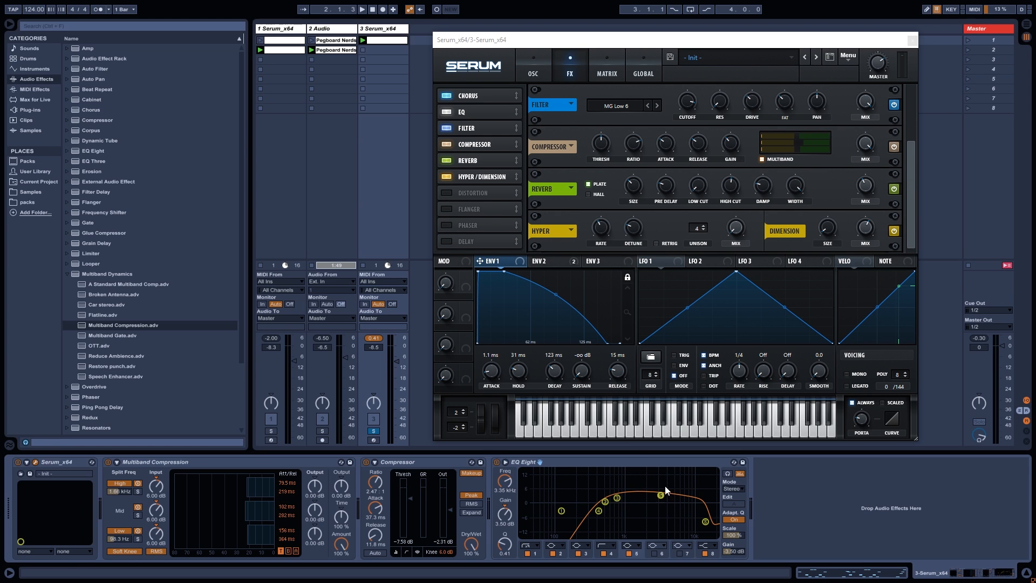
{"action": "mouse_move", "coordinate": [503, 542]}
{"action": "left_mouse_down"}
{"action": "mouse_move", "coordinate": [503, 520]}
{"action": "mouse_move", "coordinate": [502, 537]}
{"action": "left_mouse_up"}
{"action": "key", "text": "ctrl+z"}
Make EQ band 8 a low-pass filter and play the clip.
{"action": "left_click", "coordinate": [704, 521]}
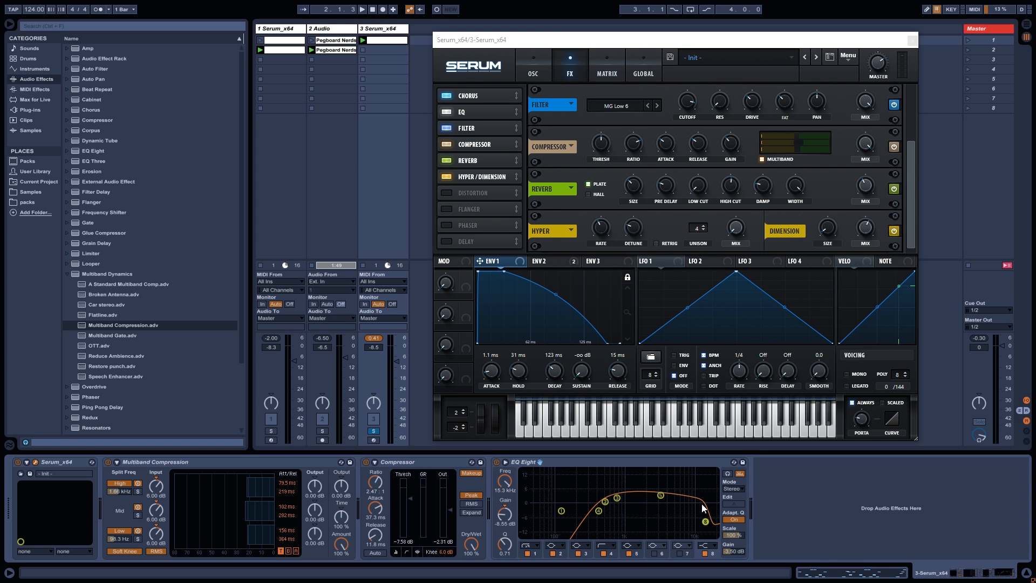
{"action": "left_click", "coordinate": [707, 546]}
{"action": "left_click", "coordinate": [710, 520]}
{"action": "key", "text": "space"}
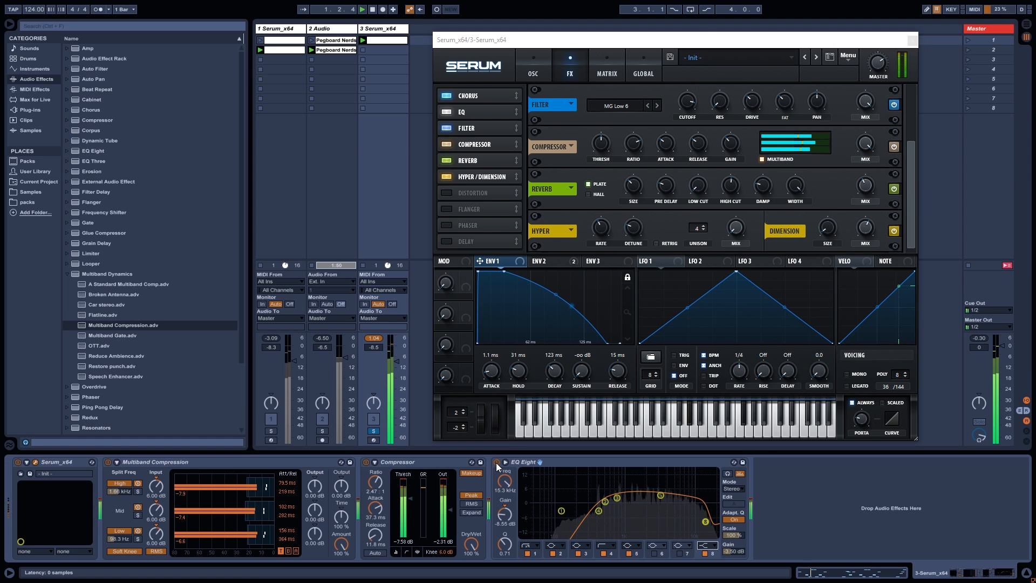
Bypass EQ Eight and re-enable it, then list MIDI Effects in the browser.
{"action": "left_click", "coordinate": [497, 462]}
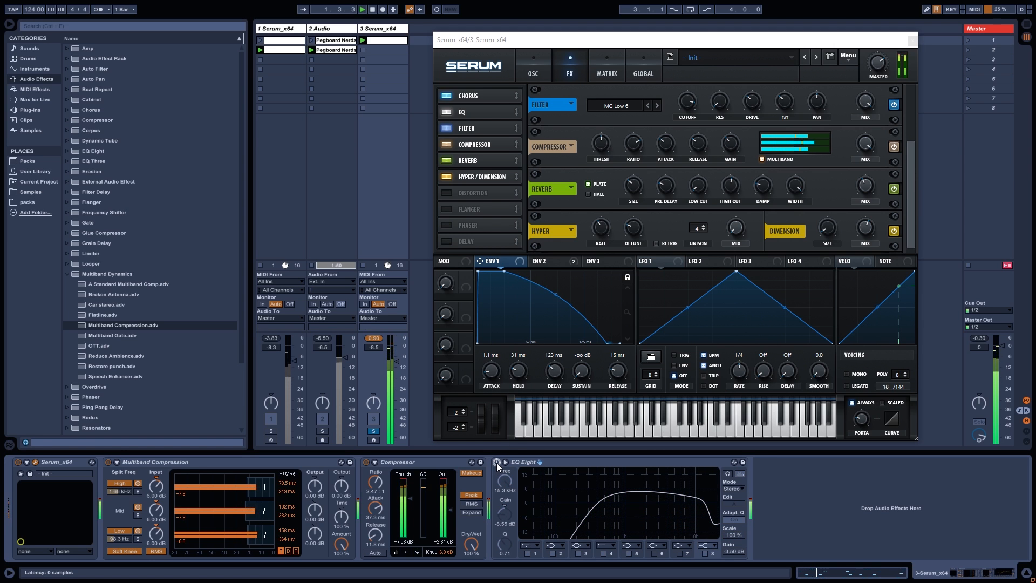
{"action": "left_click", "coordinate": [497, 462]}
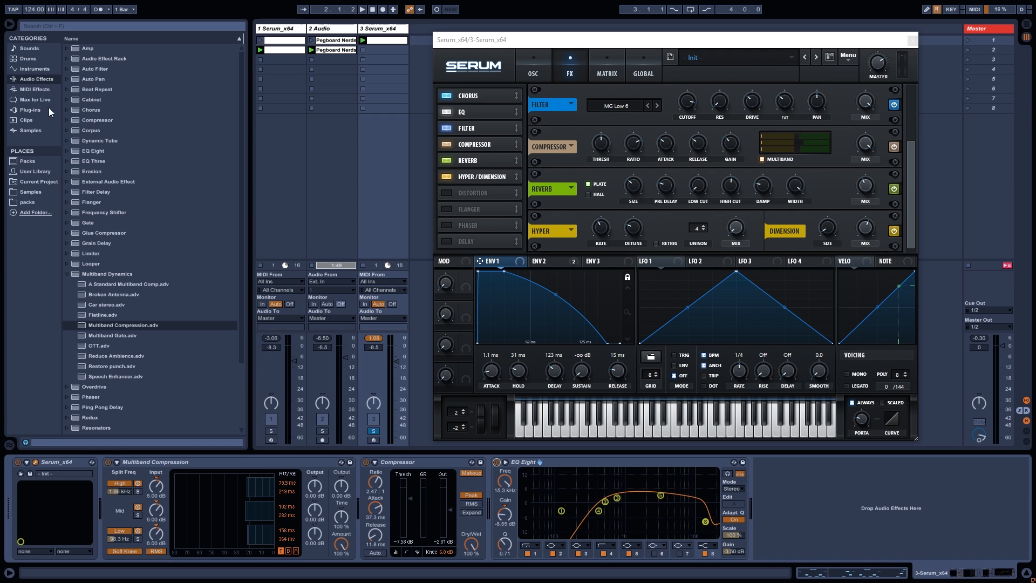
{"action": "left_click", "coordinate": [43, 90]}
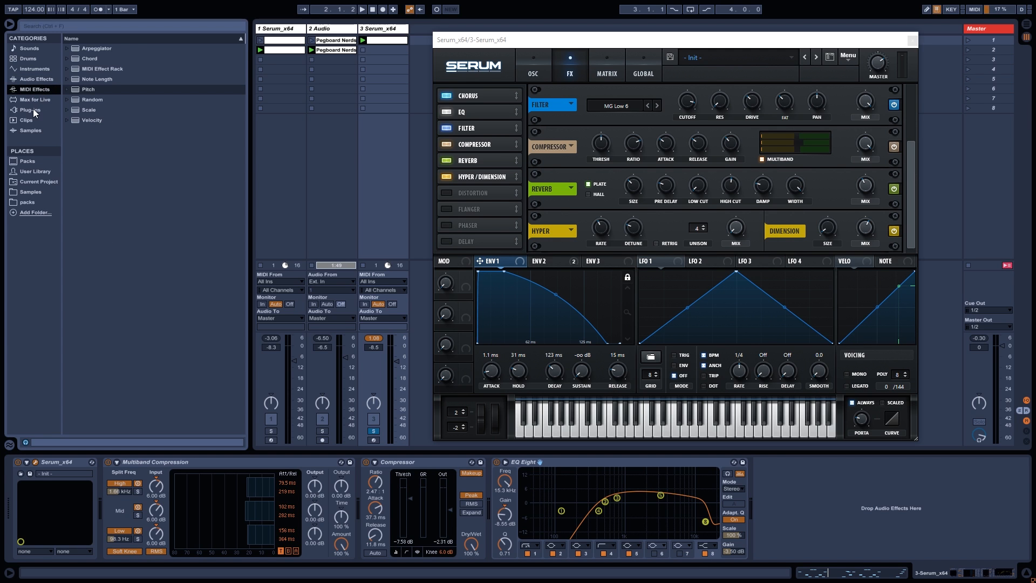
Load Dimension Expander_x64 after EQ Eight, close the Serum and plugin windows, and play.
{"action": "left_click", "coordinate": [34, 110]}
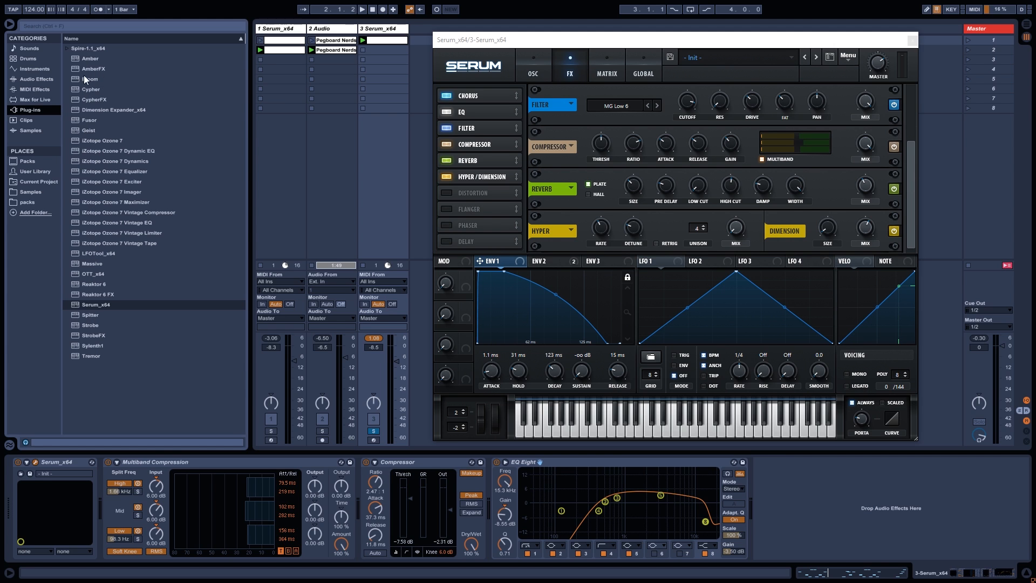
{"action": "double_click", "coordinate": [93, 110]}
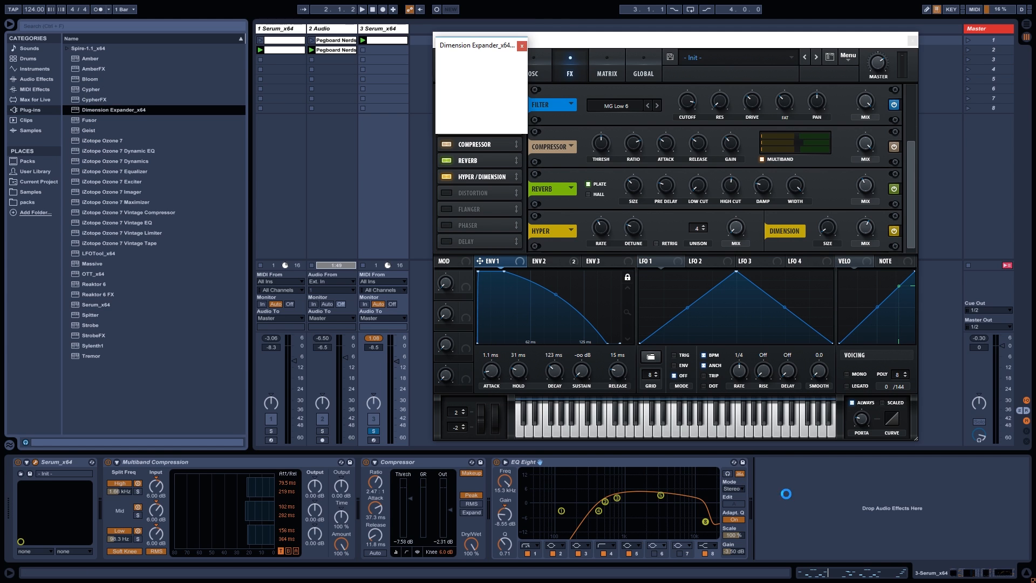
{"action": "left_click_drag", "start_coordinate": [567, 45], "coordinate": [330, 55]}
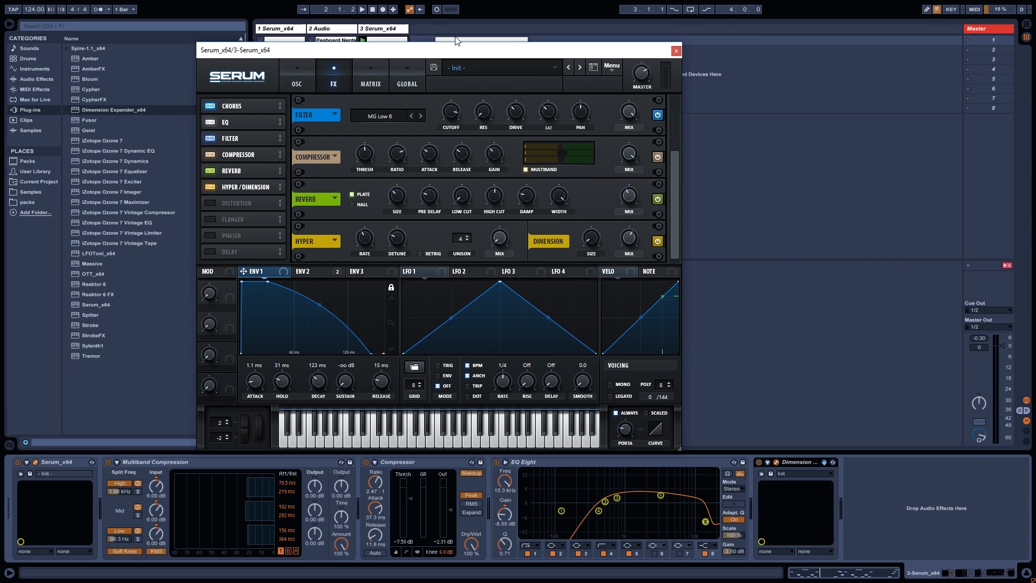
{"action": "left_click_drag", "start_coordinate": [630, 57], "coordinate": [733, 92]}
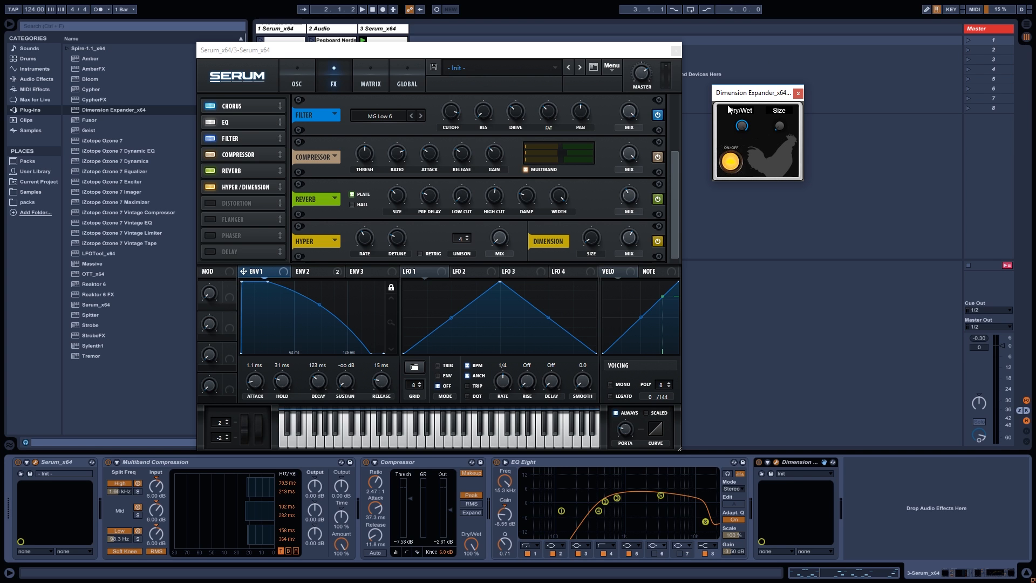
{"action": "left_click", "coordinate": [674, 50]}
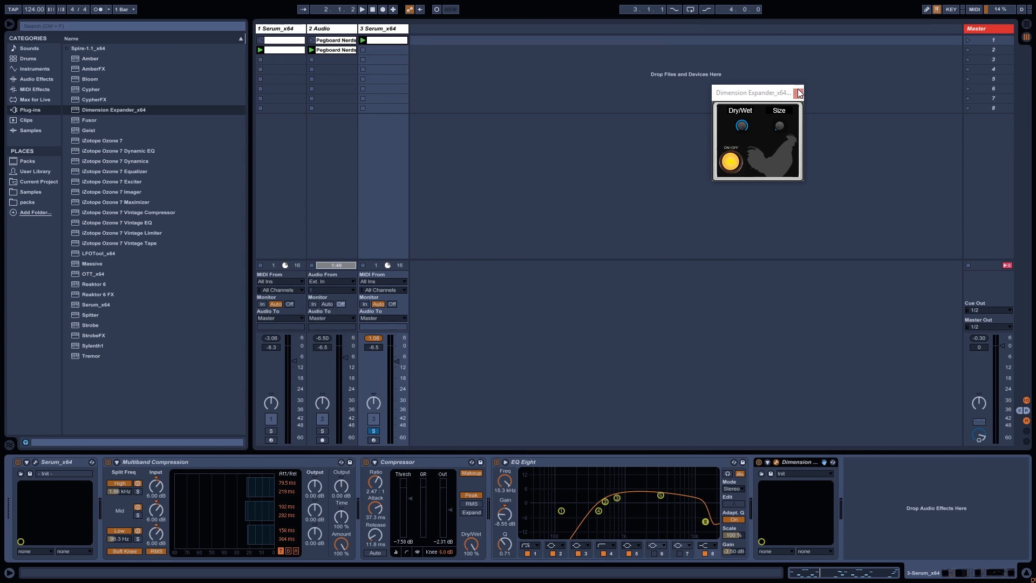
{"action": "left_click", "coordinate": [797, 94]}
{"action": "key", "text": "space"}
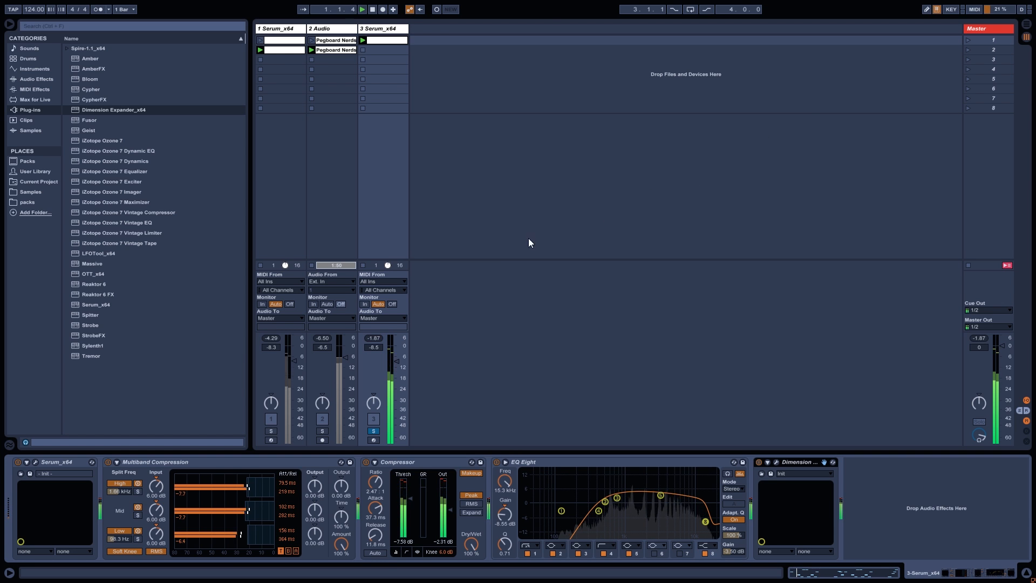